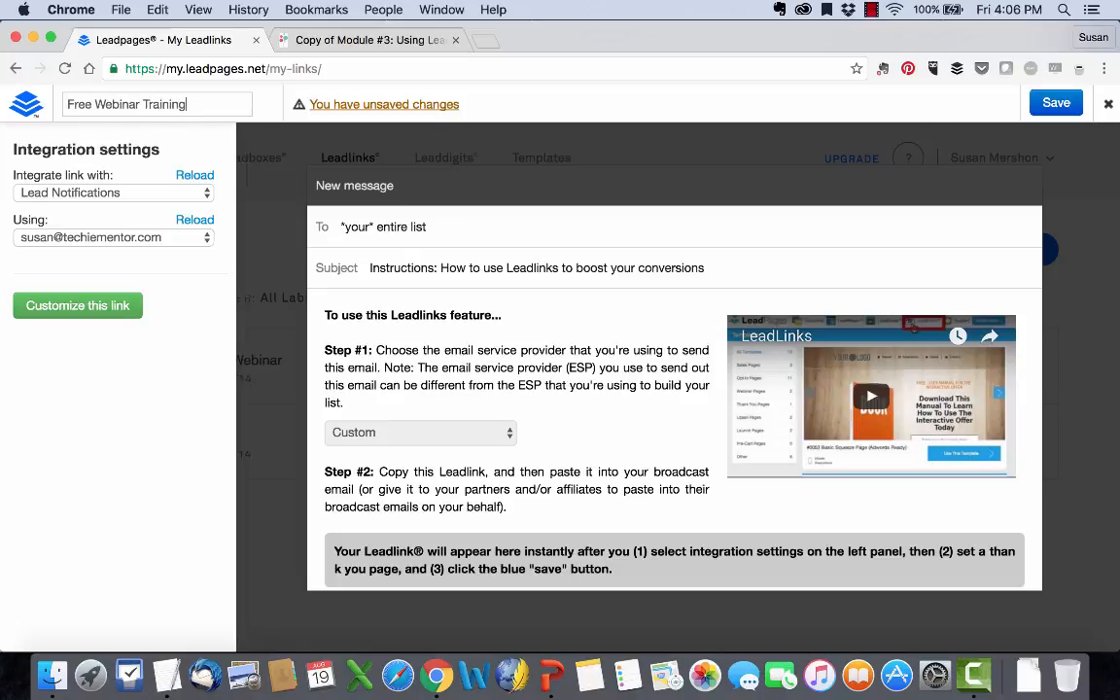
# Step: Integrate the Free Webinar Training link with MailChimp using the VA School Webinar - July 2016 list
pyautogui.click(1055, 104)
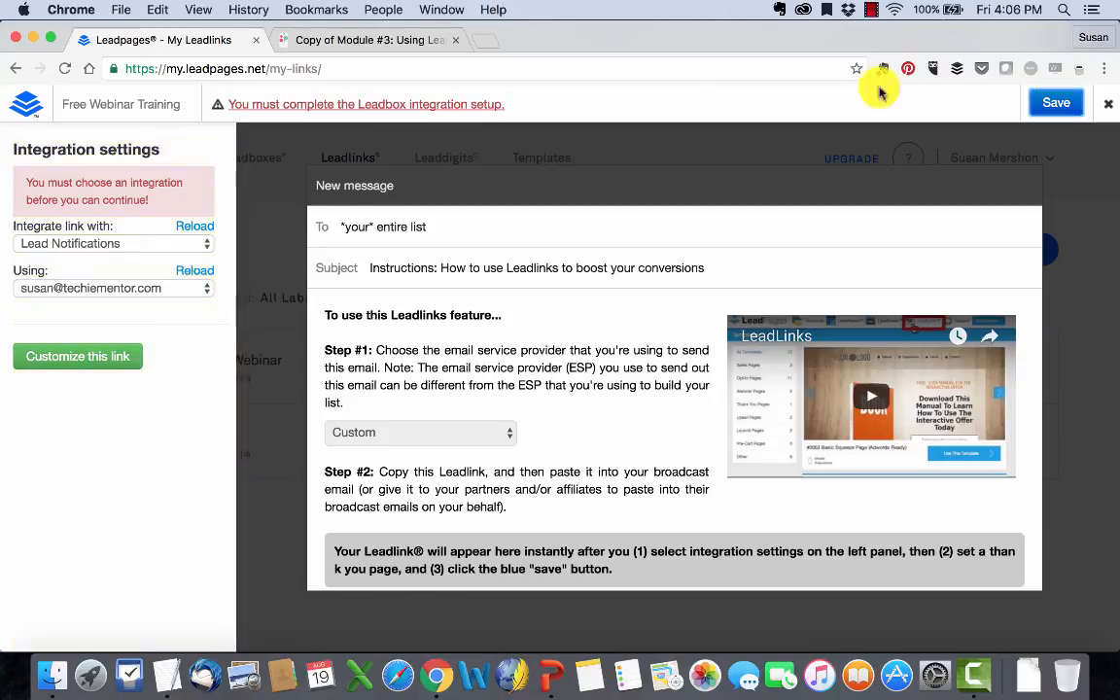
pyautogui.click(190, 245)
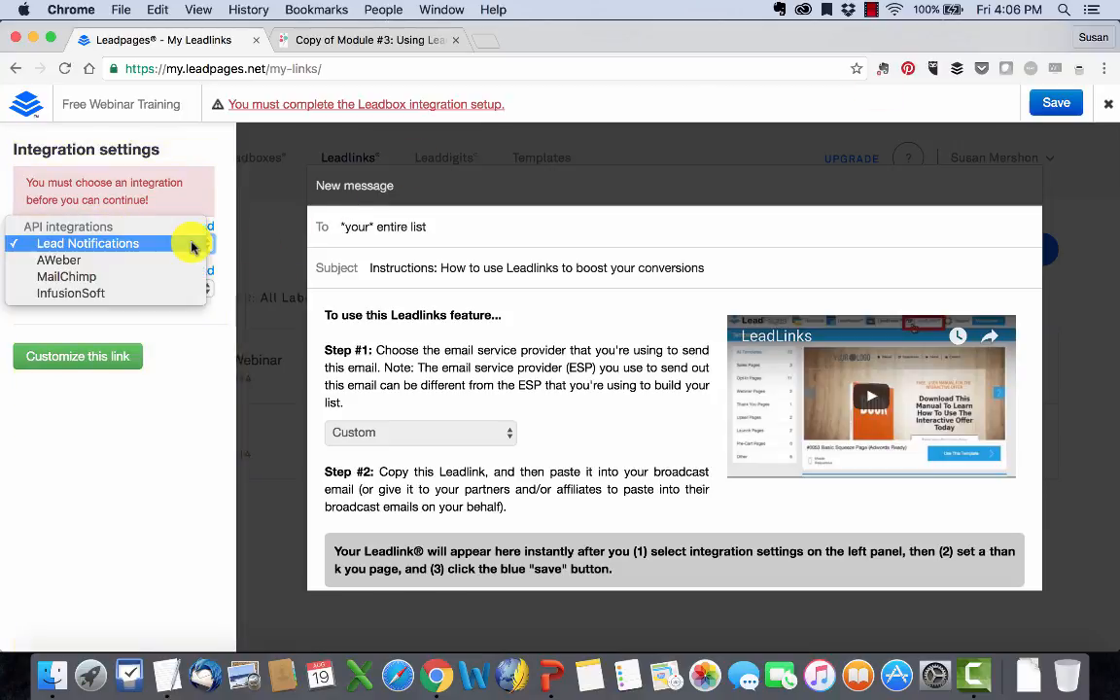
pyautogui.click(112, 279)
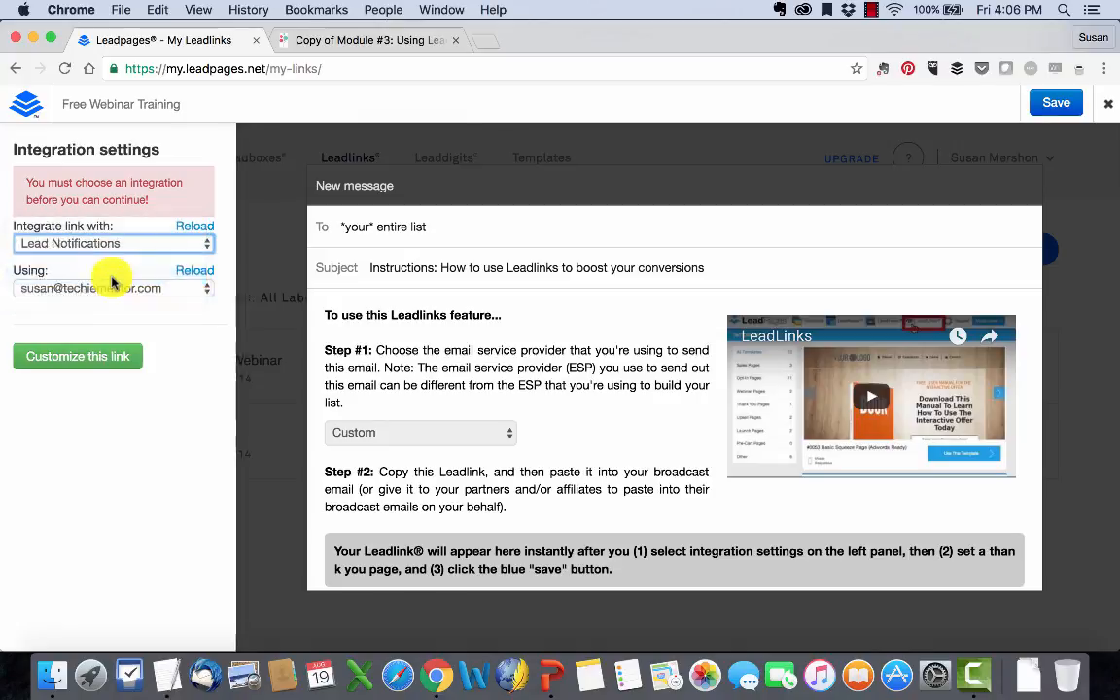
pyautogui.click(201, 228)
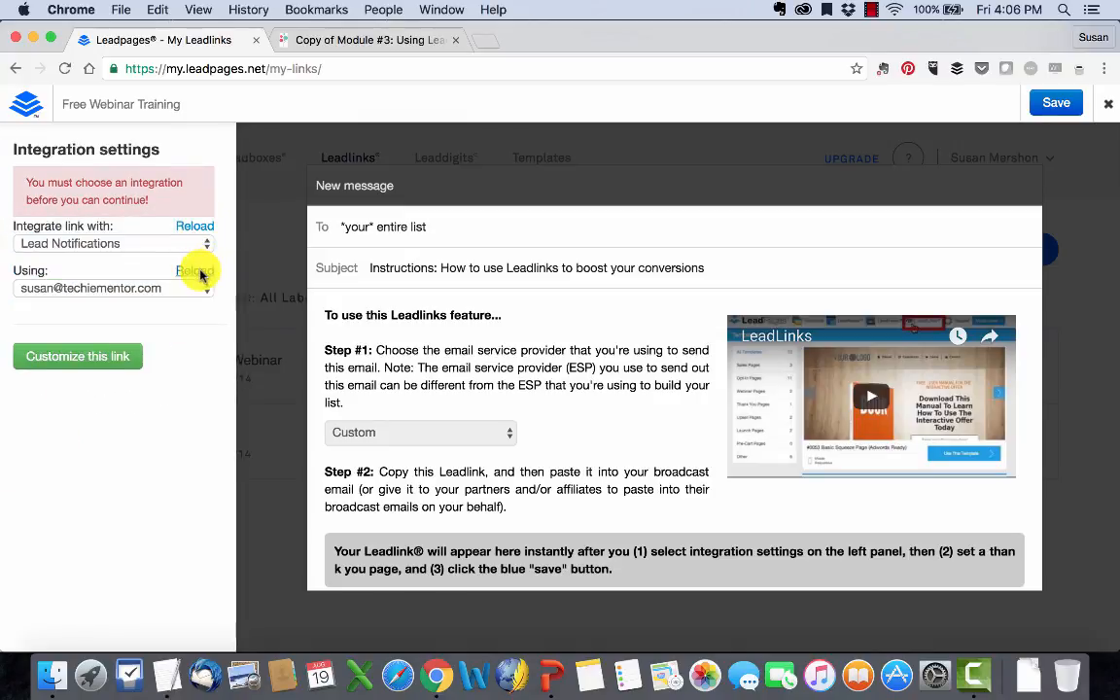
pyautogui.click(107, 242)
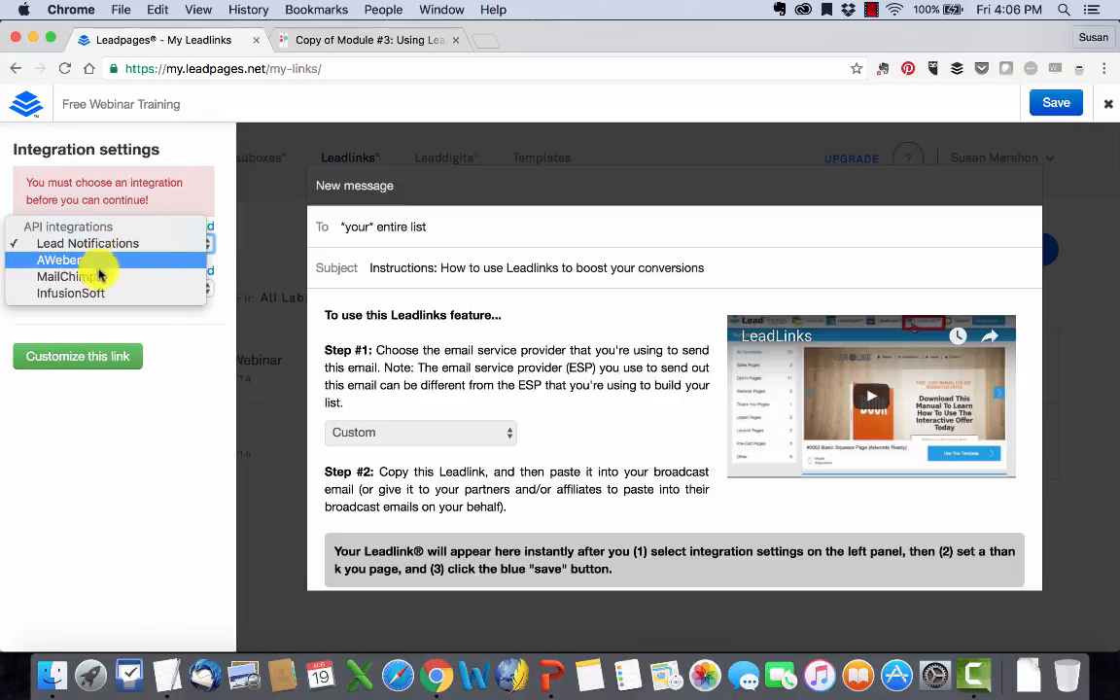
pyautogui.click(87, 276)
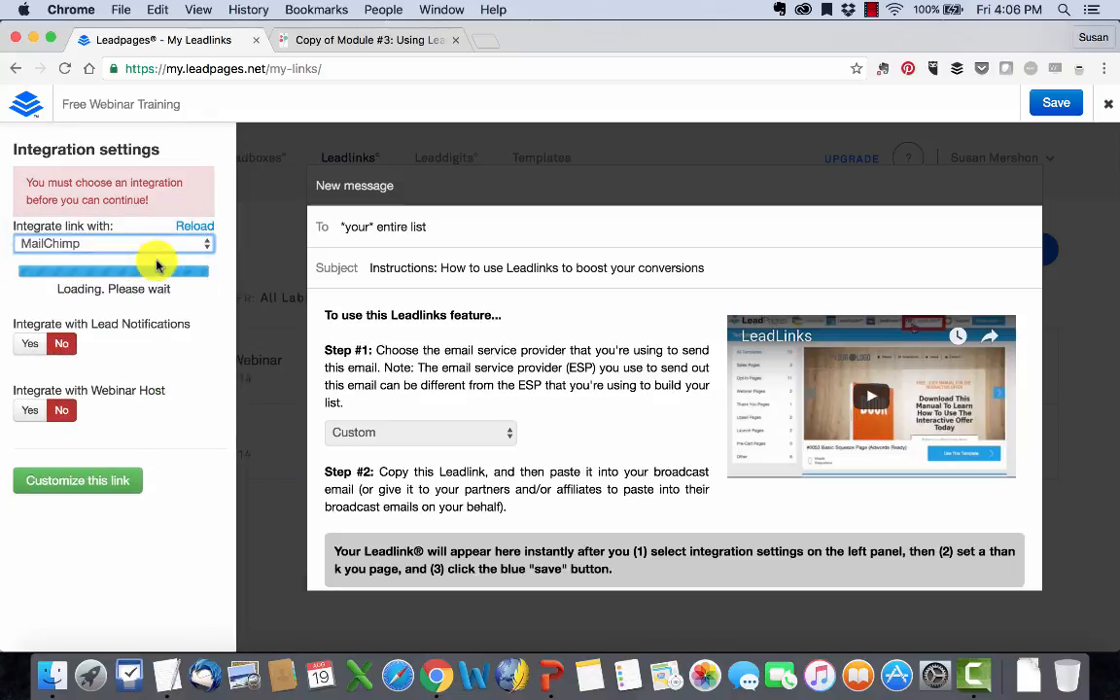
pyautogui.click(156, 288)
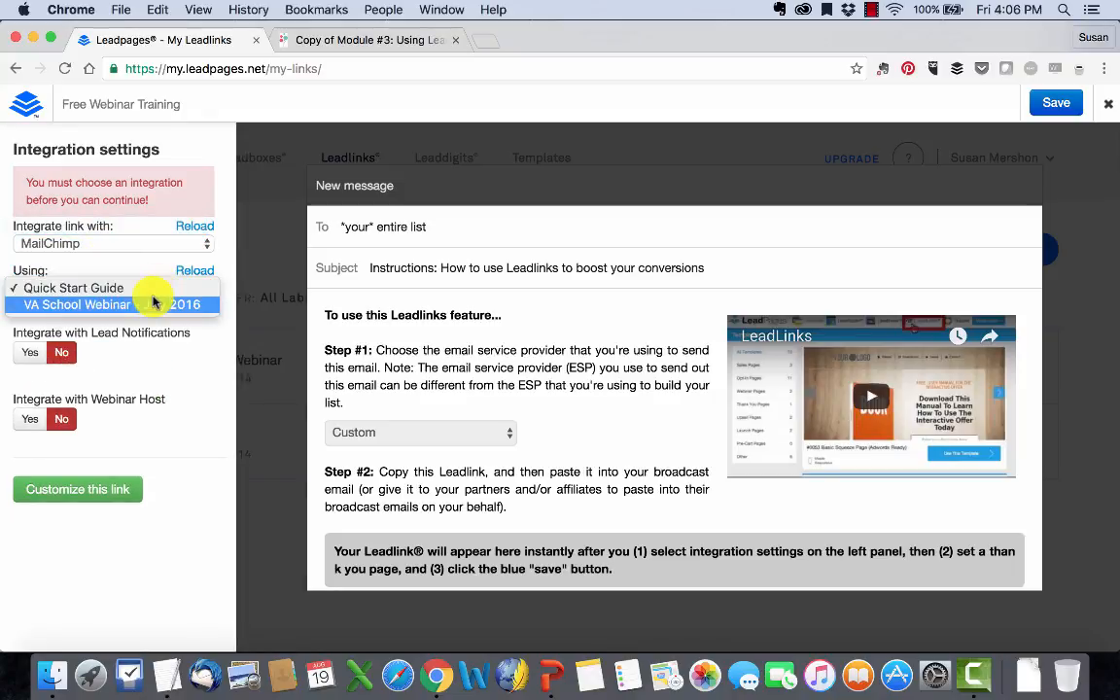
pyautogui.click(156, 304)
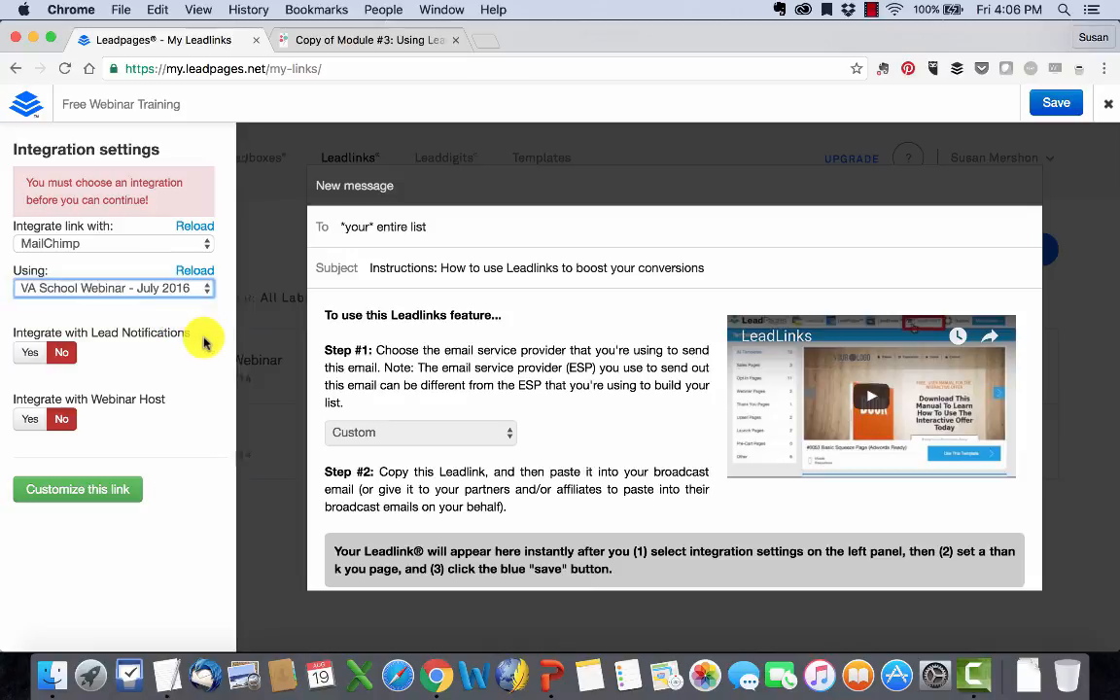
pyautogui.click(30, 354)
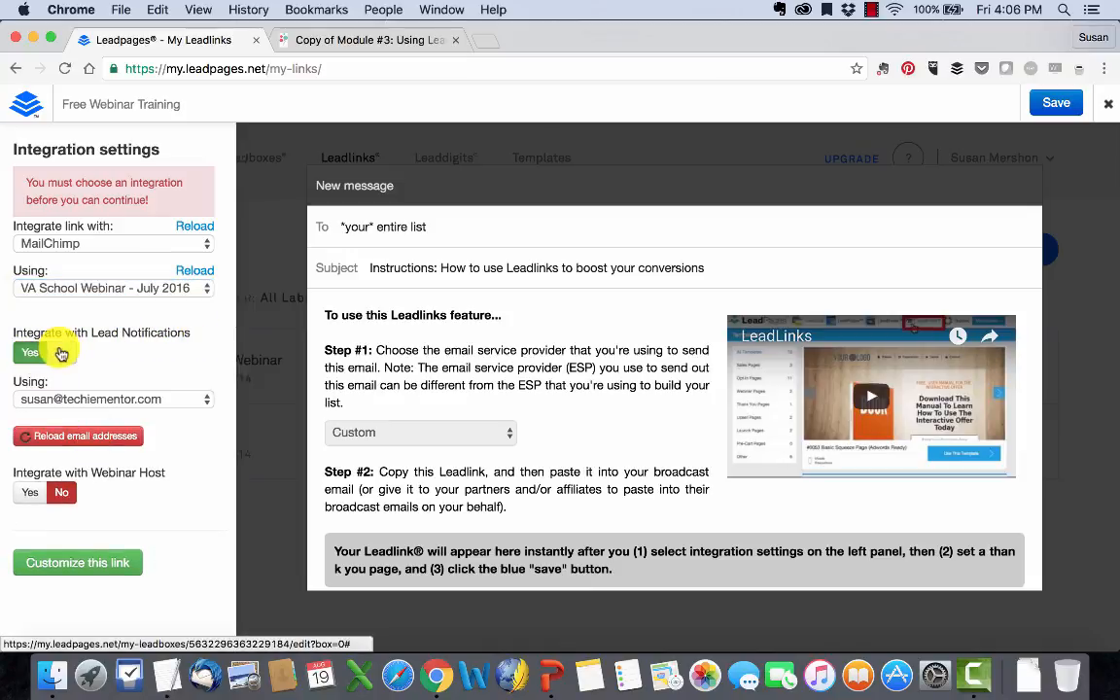
pyautogui.click(61, 353)
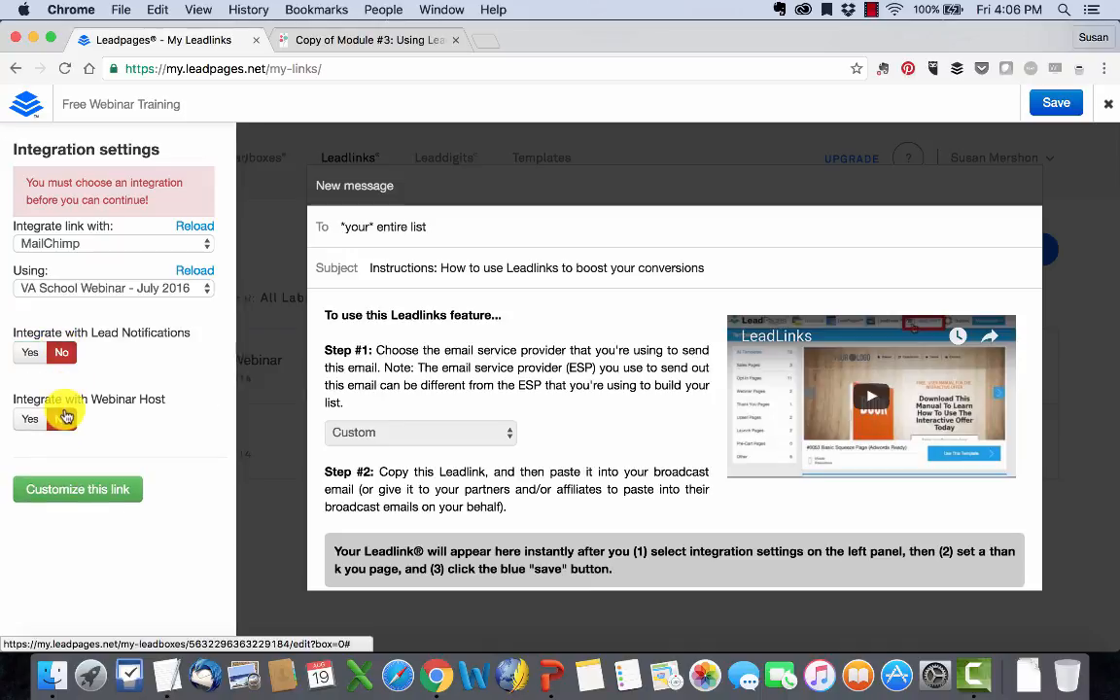
pyautogui.click(30, 417)
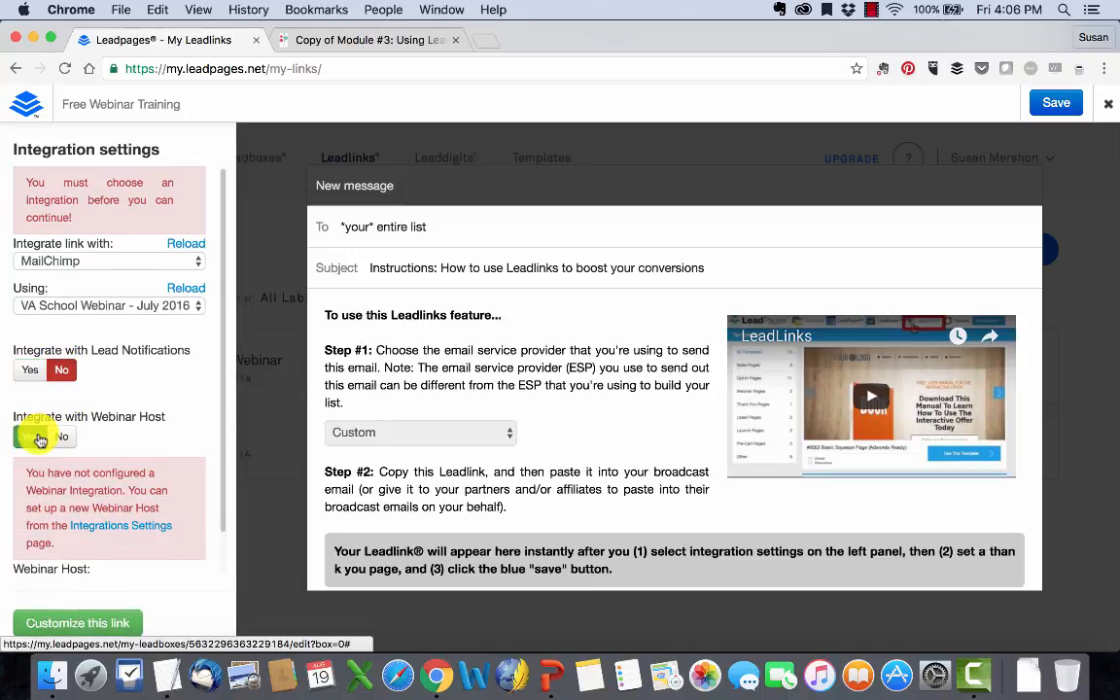
pyautogui.click(65, 437)
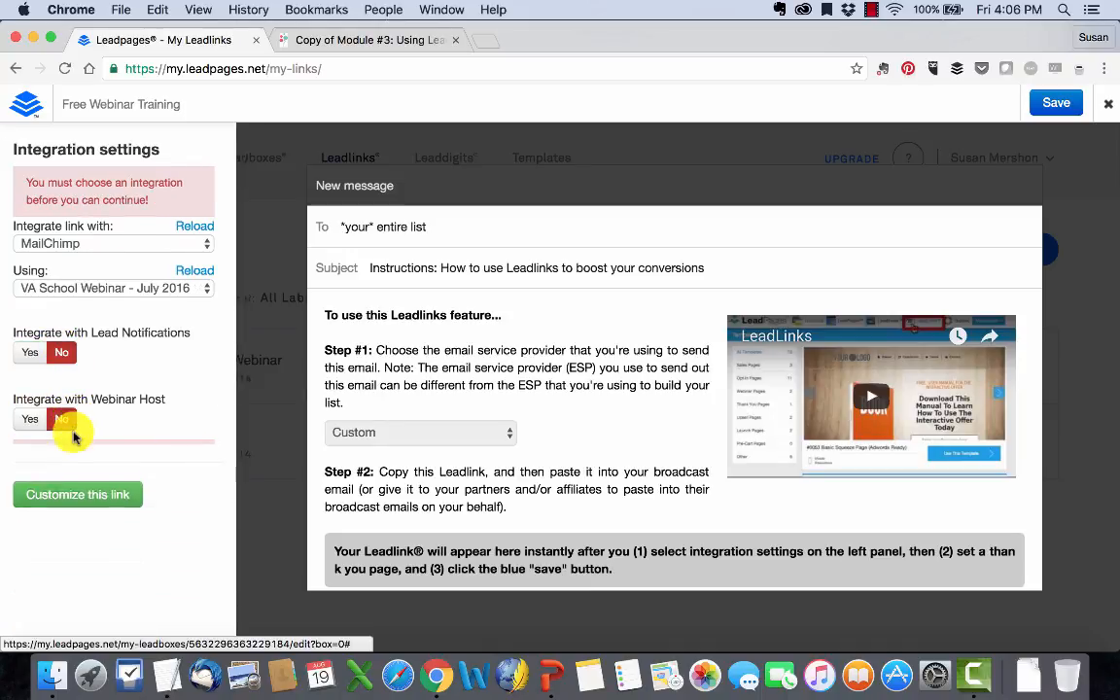
# Step: Continue to the link customization, choose MailChimp as the provider for sending the broadcast email, and save the Leadlink
pyautogui.click(80, 490)
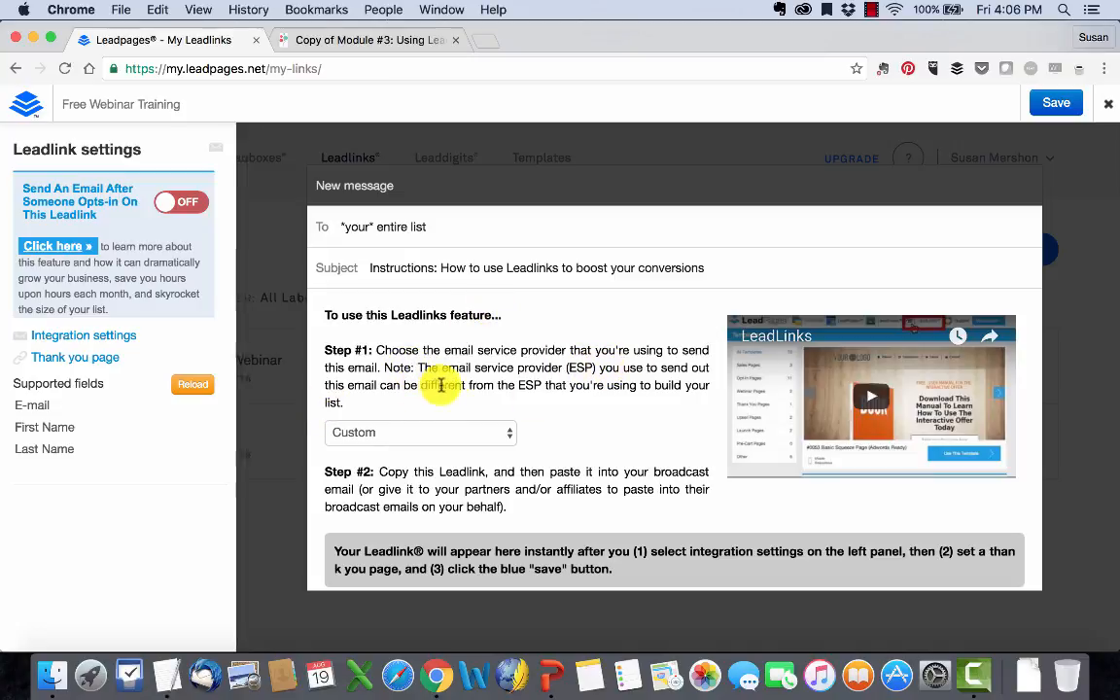
pyautogui.click(457, 434)
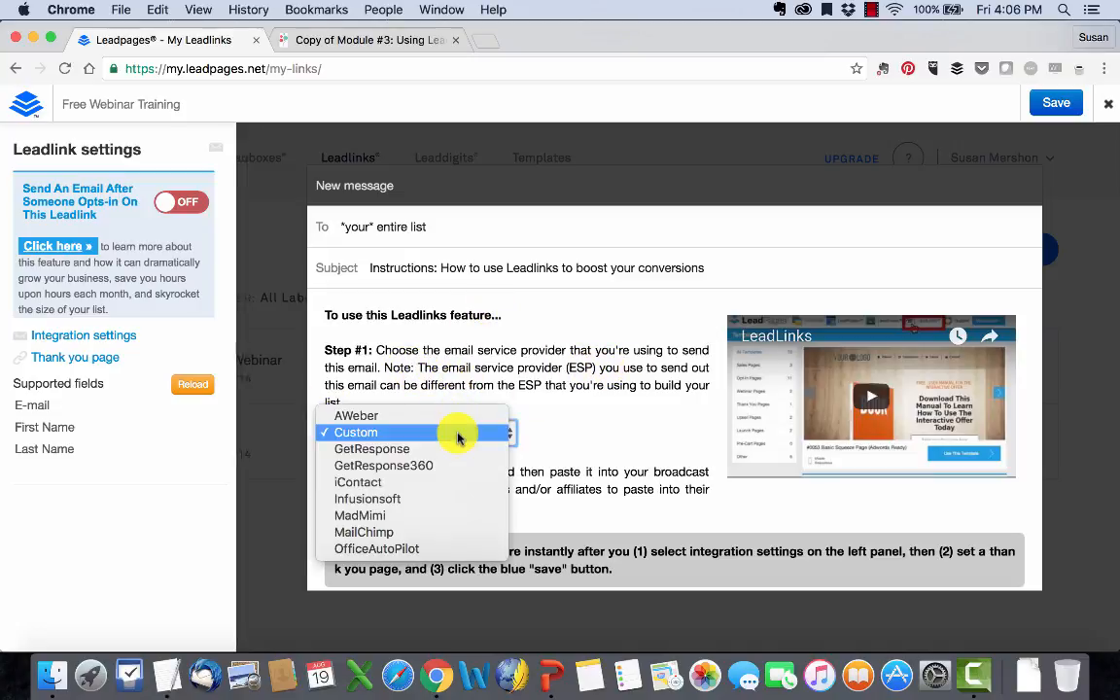
pyautogui.click(430, 532)
pyautogui.click(590, 423)
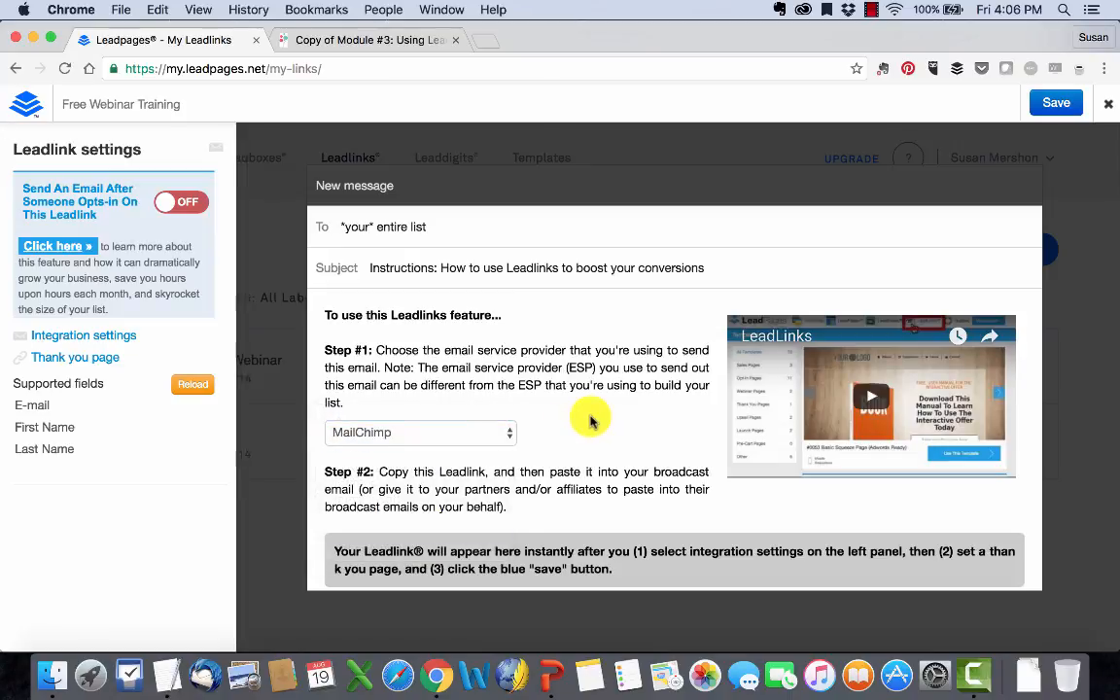
pyautogui.scroll(-1, 513, 491)
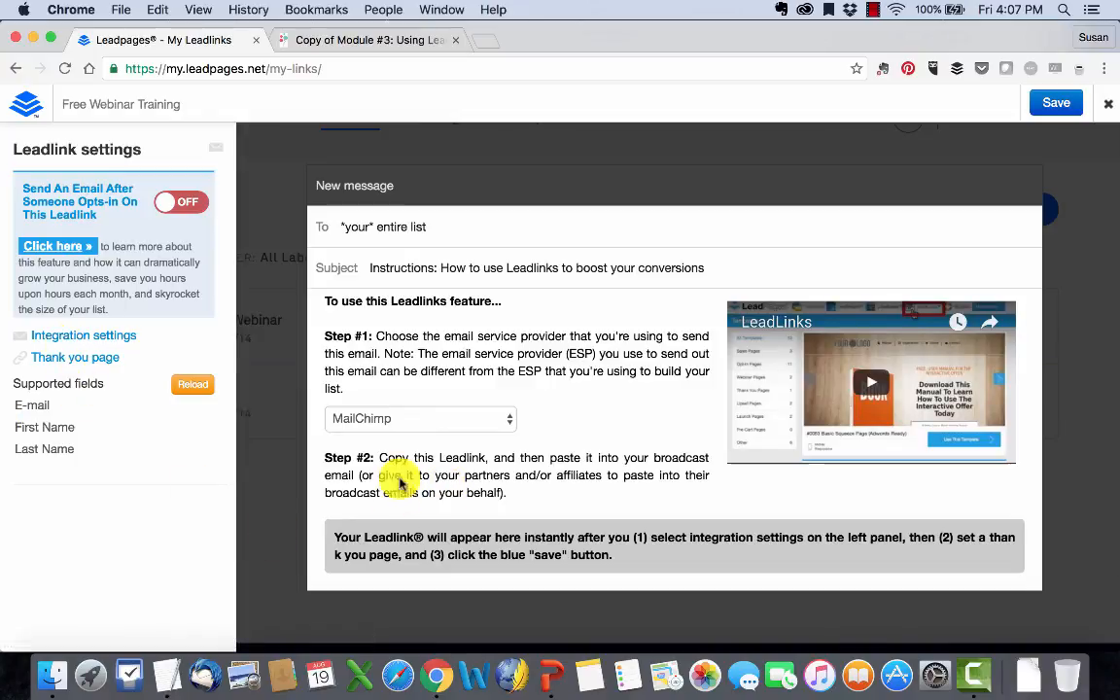
pyautogui.click(1053, 102)
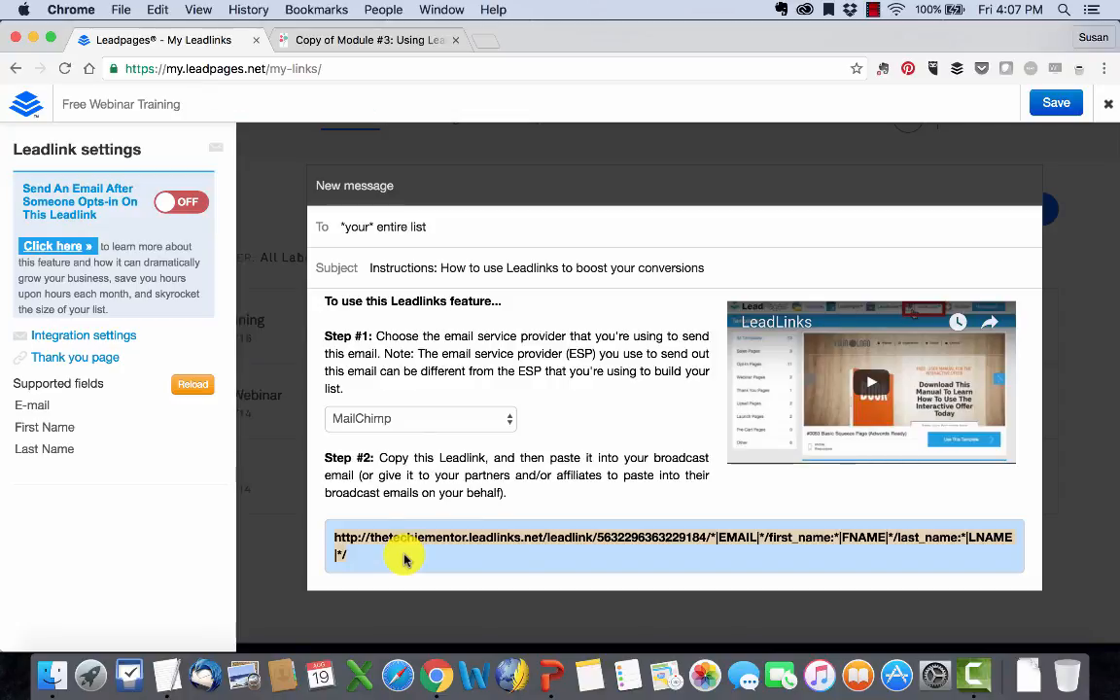
# Step: Review the Leadlink's thank you page setting and confirm the default thank you page
pyautogui.click(54, 356)
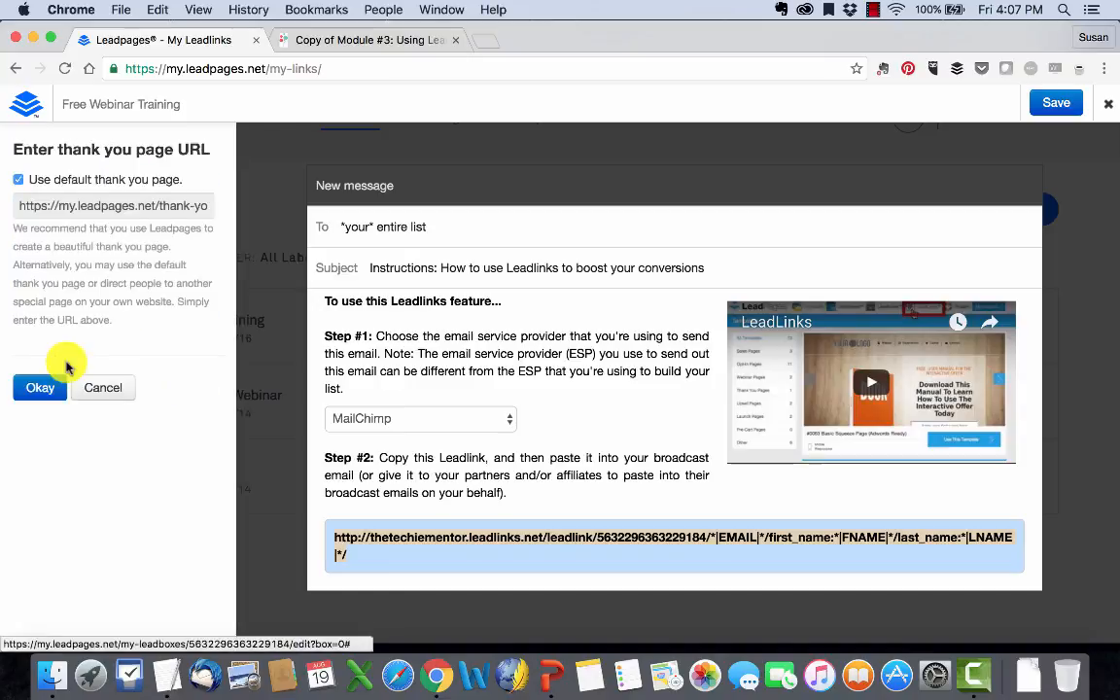
pyautogui.click(19, 180)
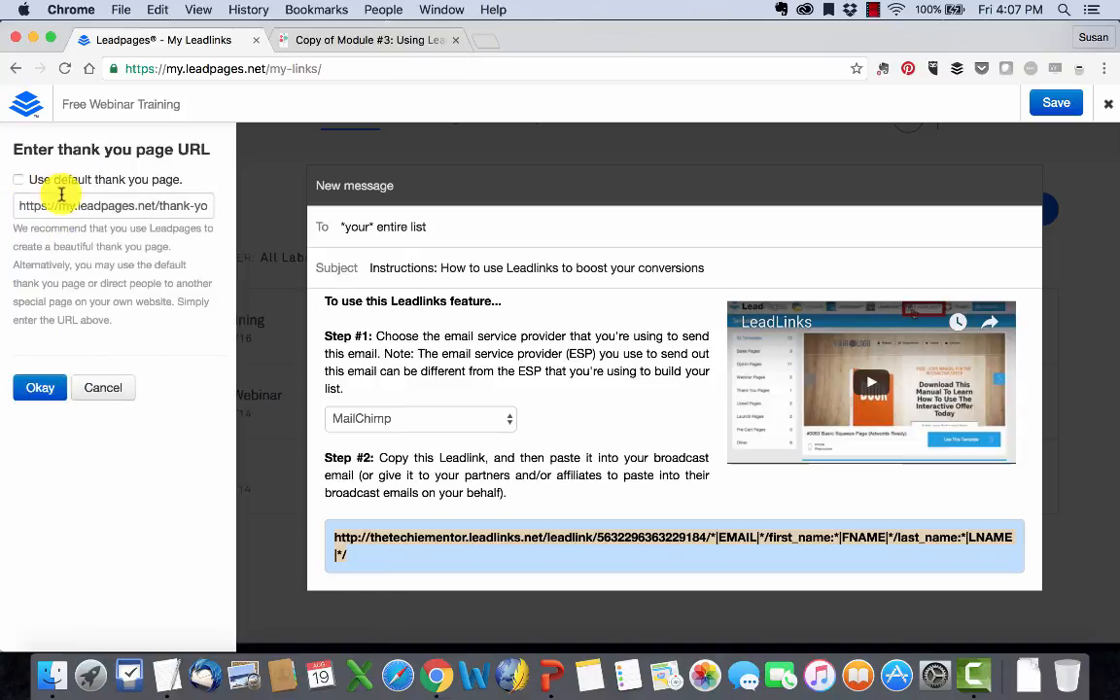
pyautogui.click(27, 205)
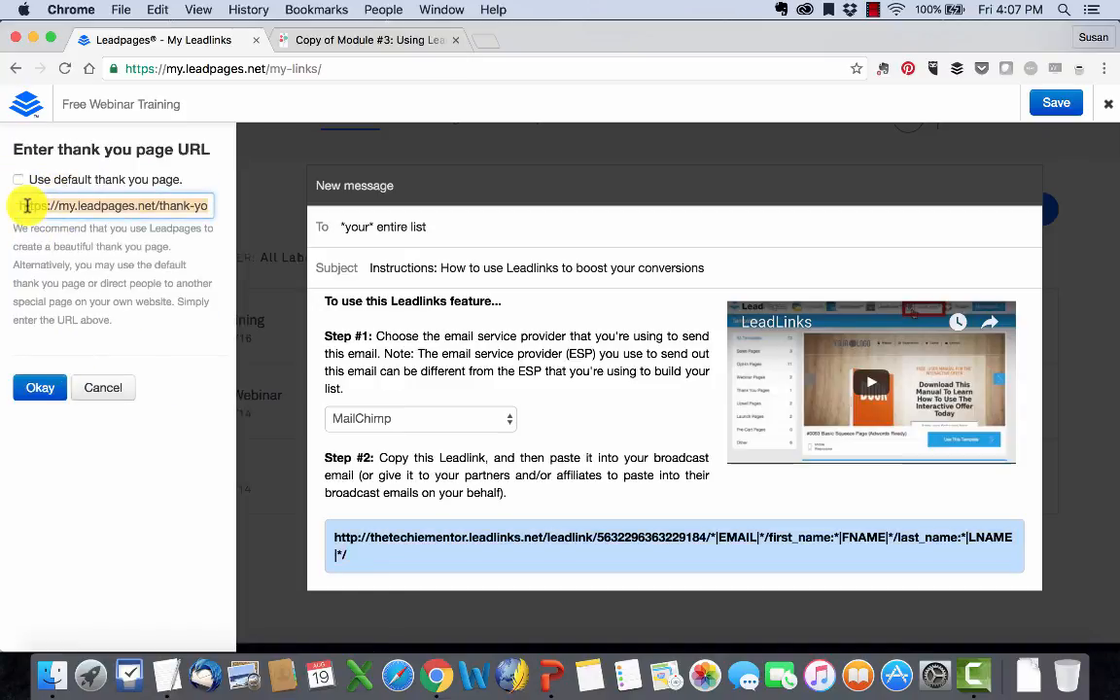
pyautogui.click(22, 180)
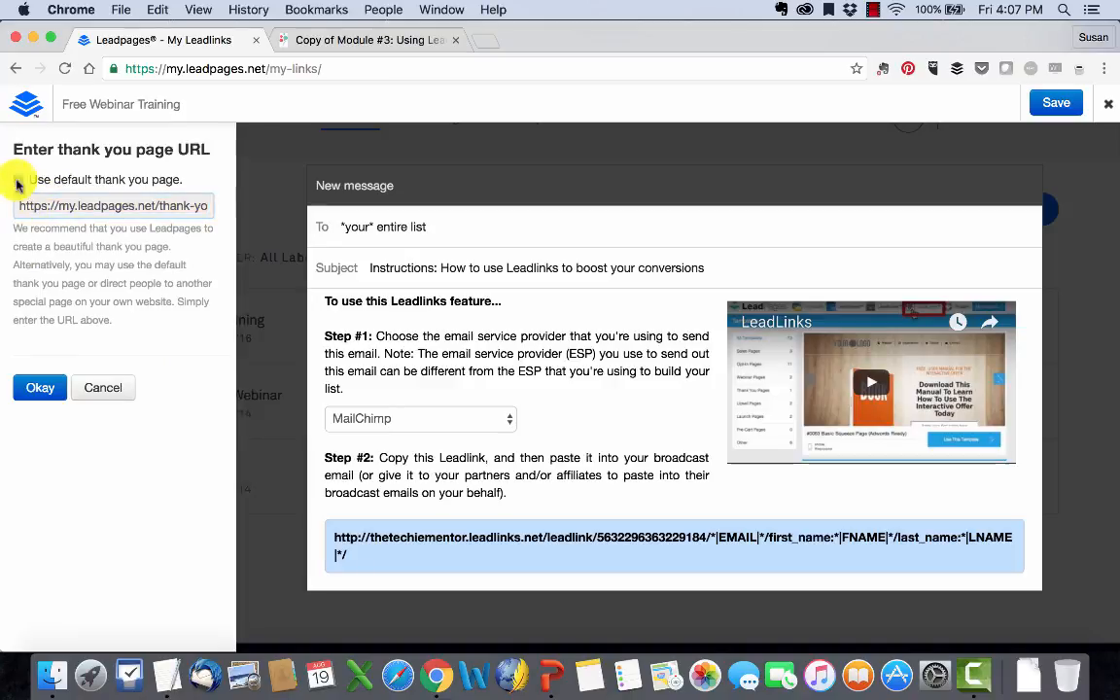
pyautogui.click(40, 386)
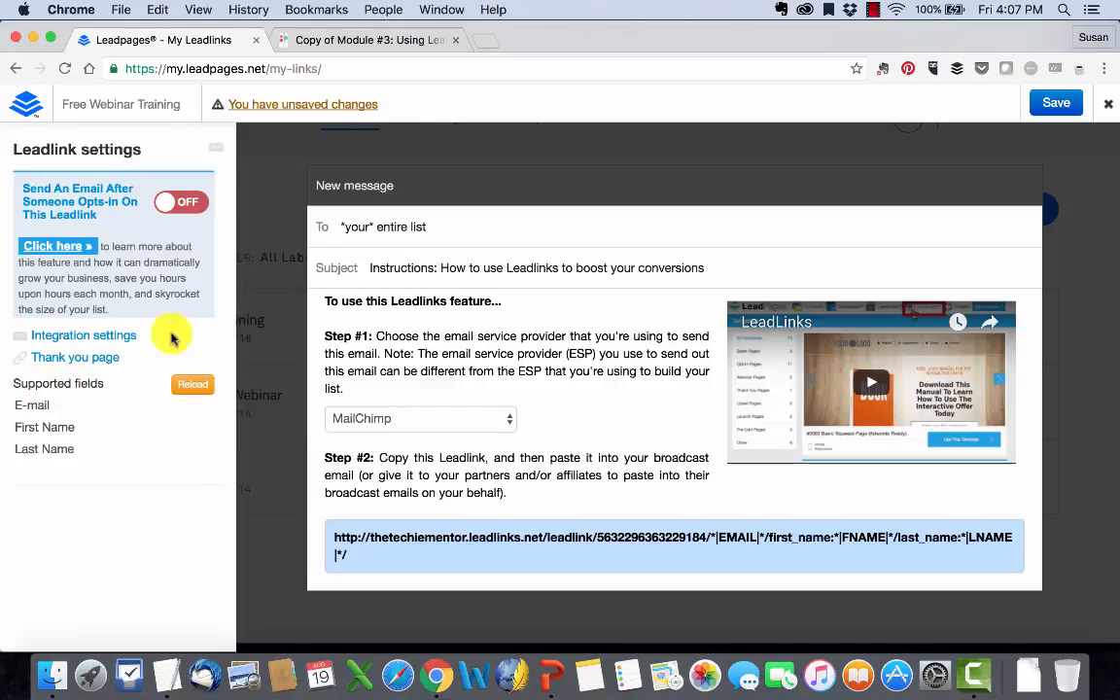
# Step: Open mailchimp.com in a new browser tab and log in to the account
pyautogui.click(484, 50)
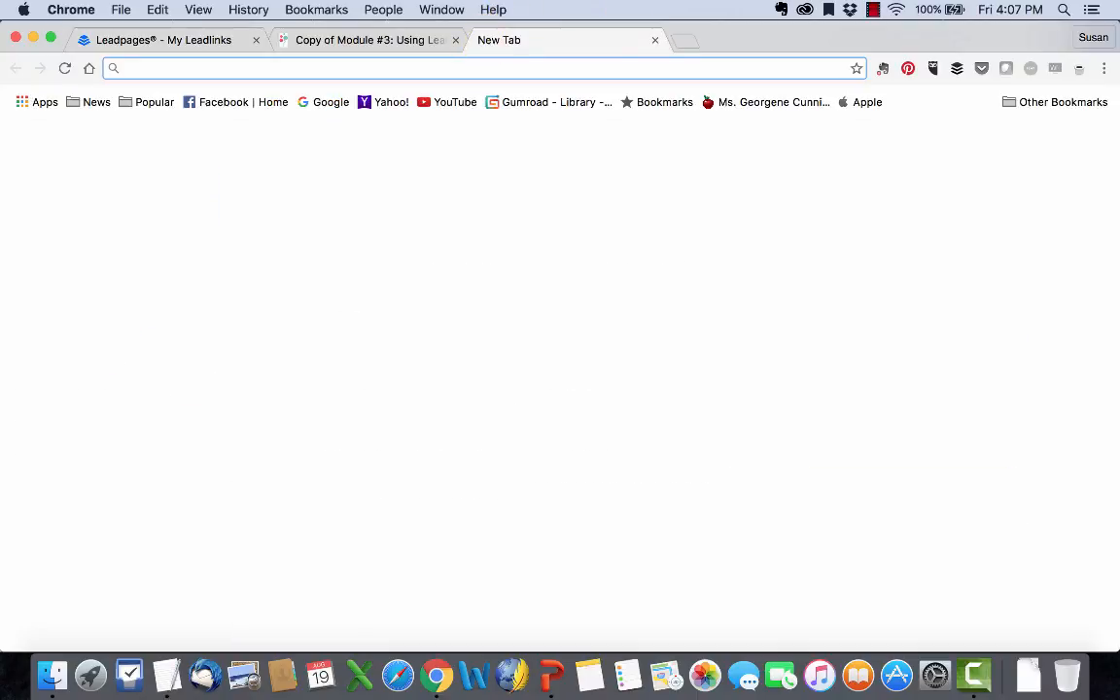
pyautogui.write('mailchimp.com')
pyautogui.press('Return')
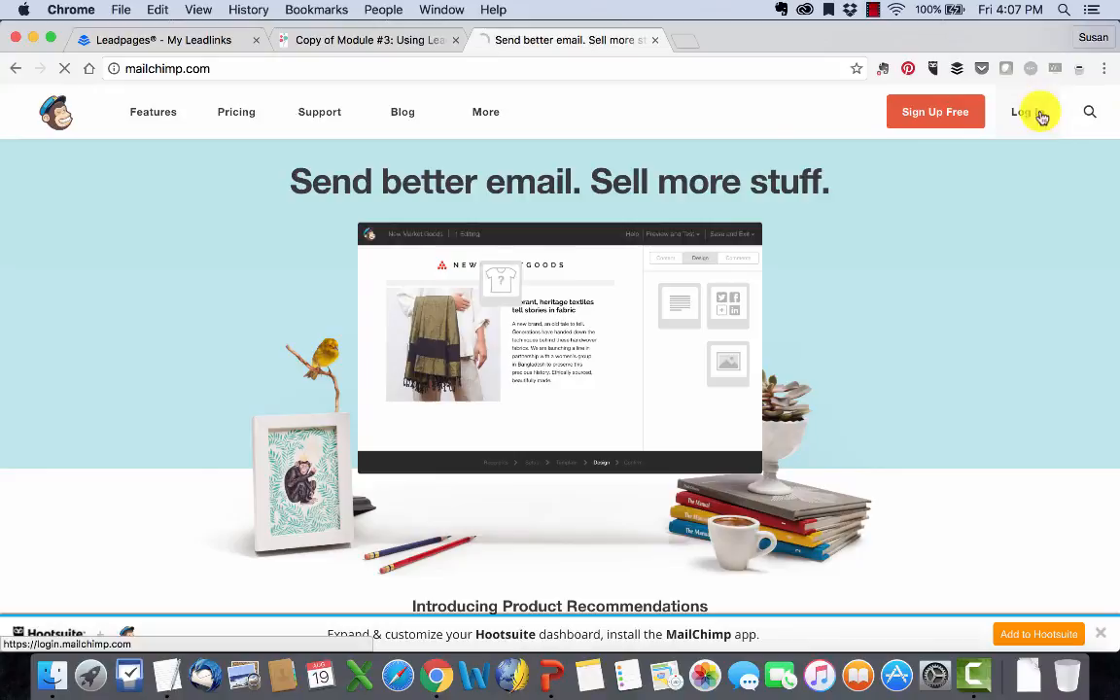
pyautogui.click(1040, 115)
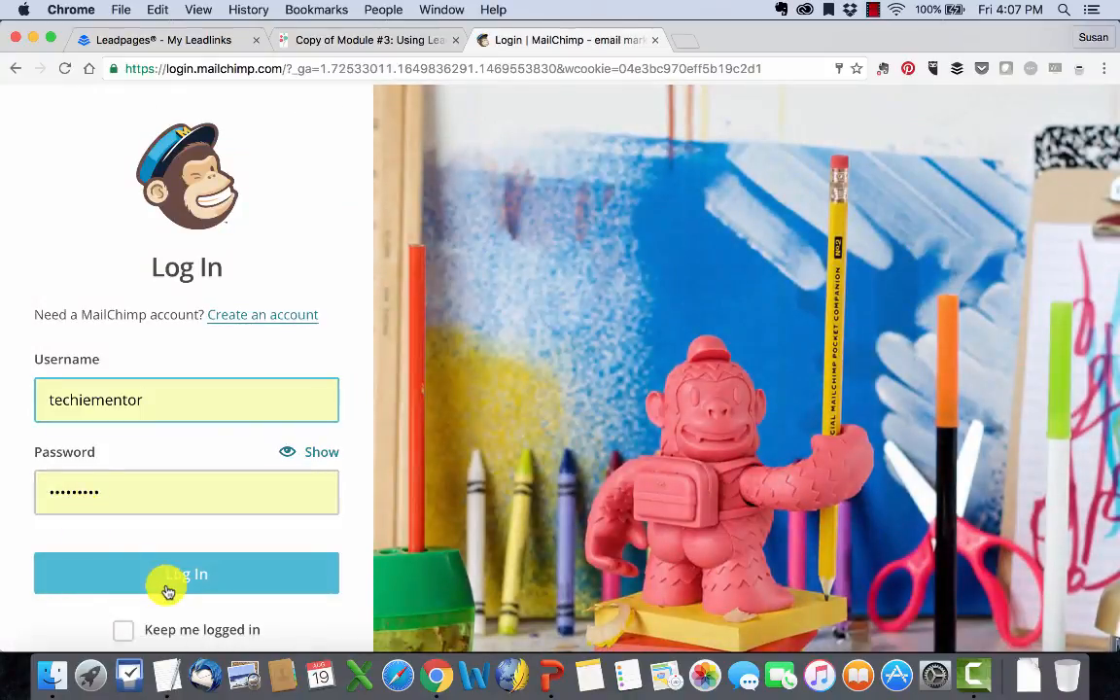
pyautogui.click(165, 587)
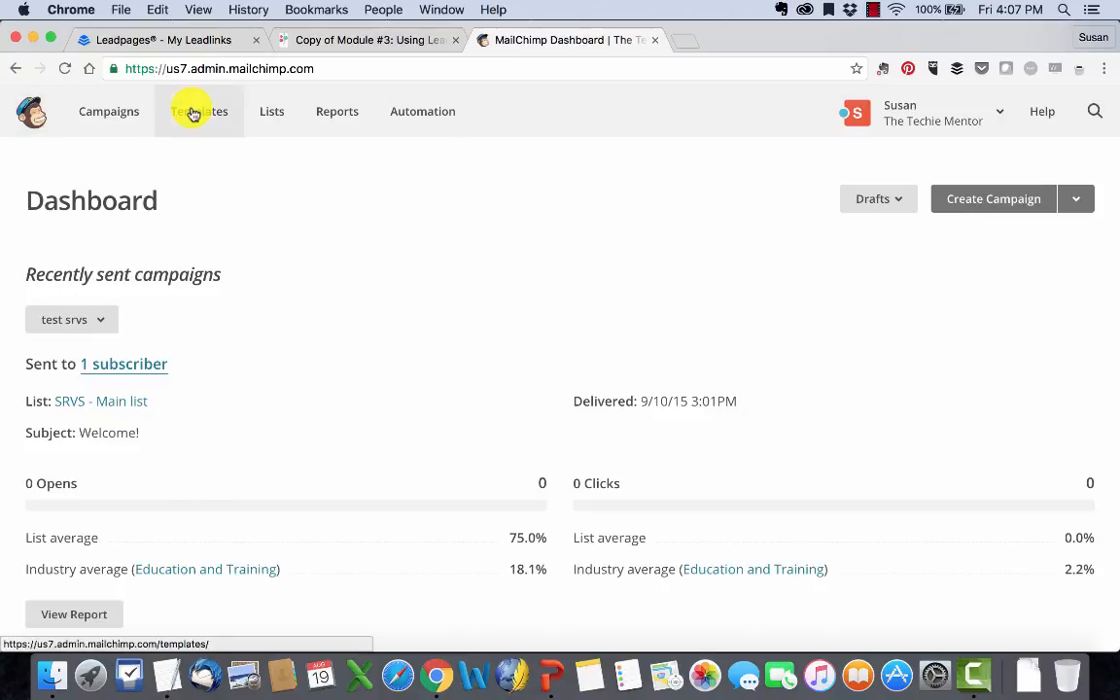
# Step: Create a regular campaign addressed to the entire VA School Webinar - June 2016 list and continue to its setup
pyautogui.click(992, 208)
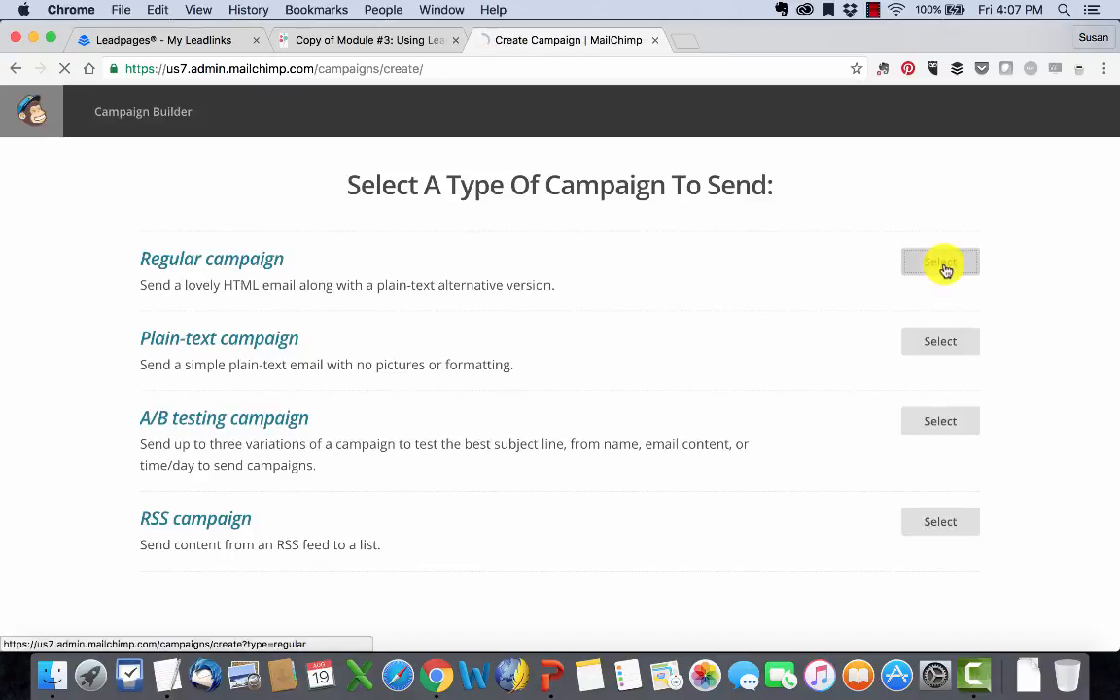
pyautogui.click(940, 263)
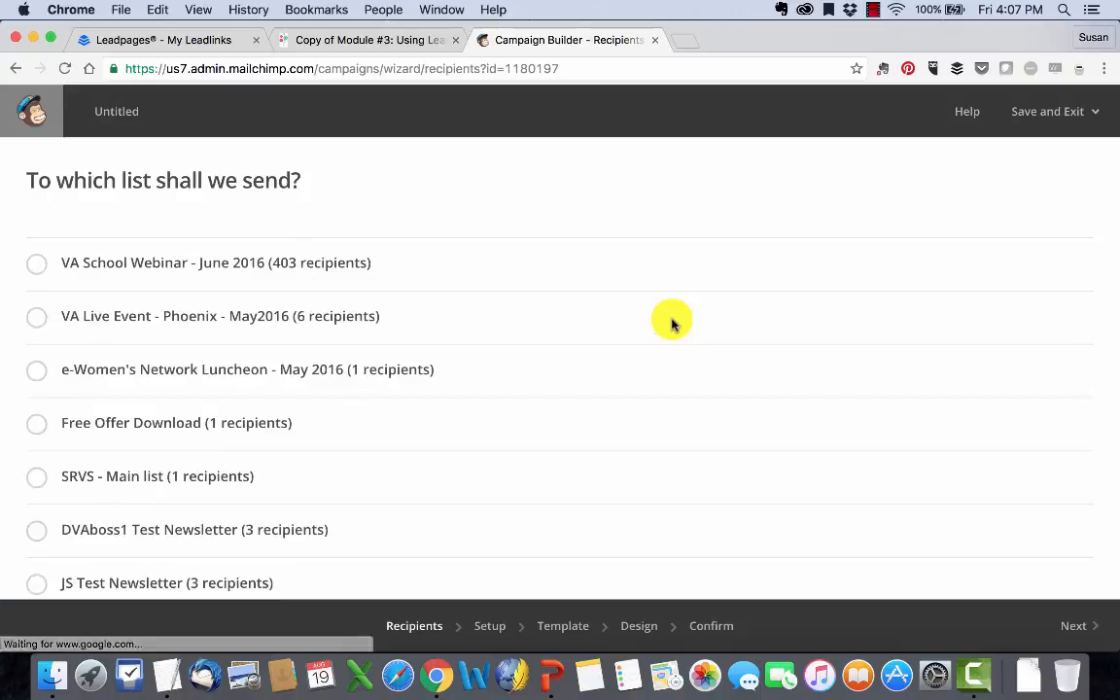
pyautogui.click(35, 265)
pyautogui.scroll(-4, 151, 365)
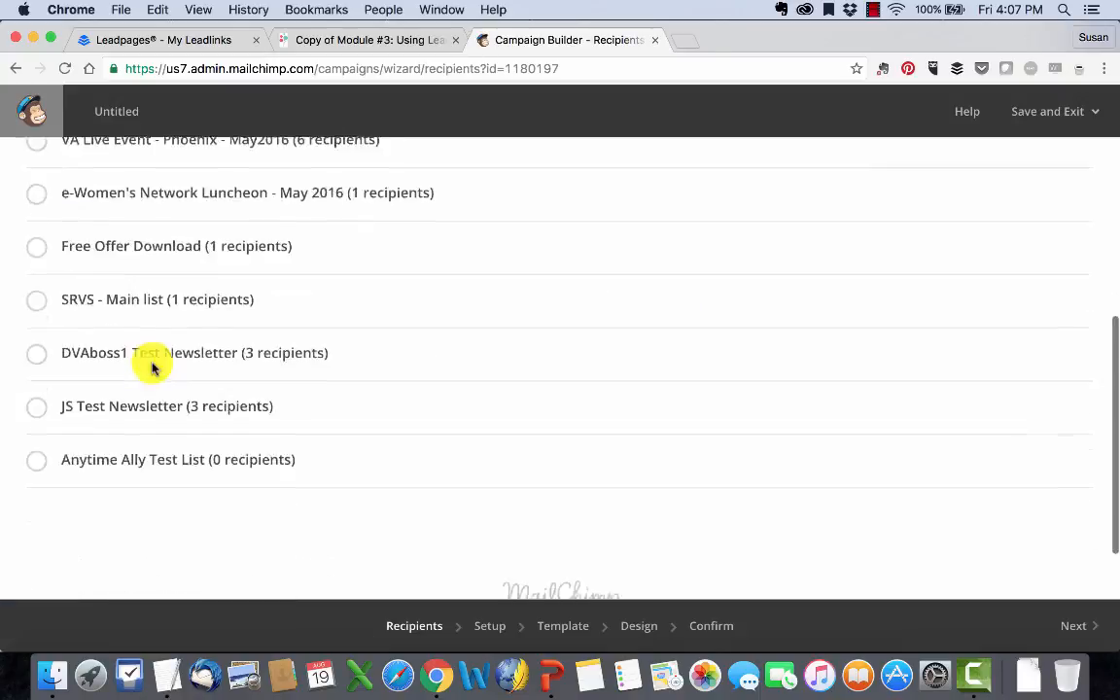
pyautogui.scroll(-1, 645, 482)
pyautogui.scroll(5, 703, 490)
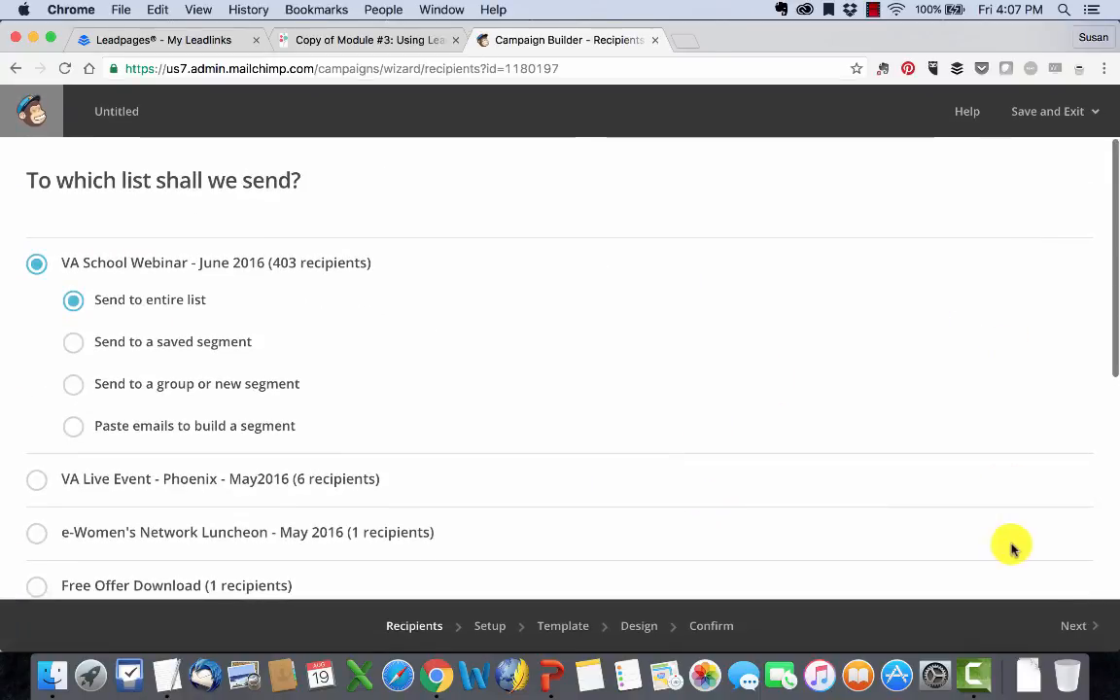
pyautogui.click(1081, 626)
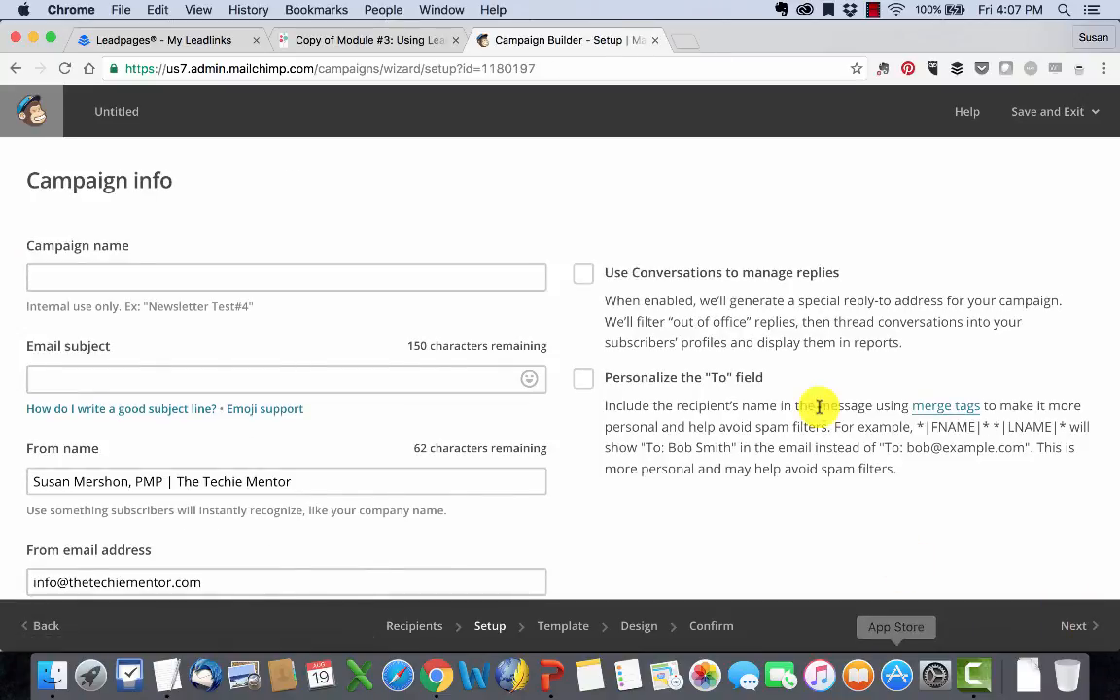
# Step: Name the campaign "Webinar Sign Up" and enter an email subject beginning "We've got a free"
pyautogui.click(358, 277)
pyautogui.write('Webinar Si')
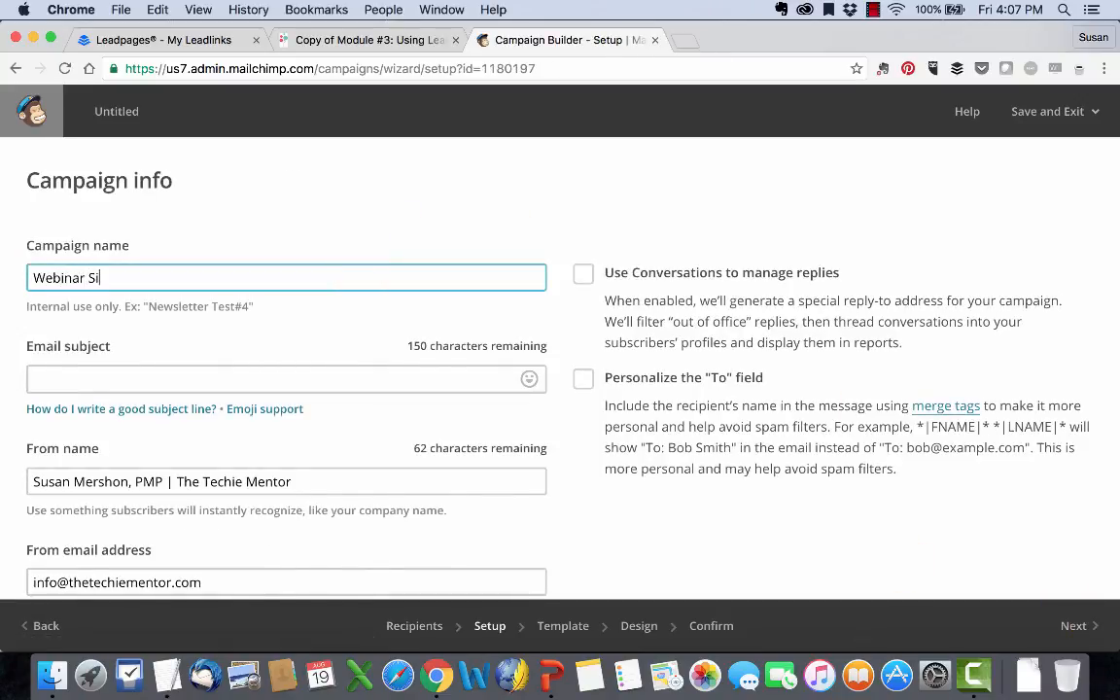
pyautogui.write('gn Up')
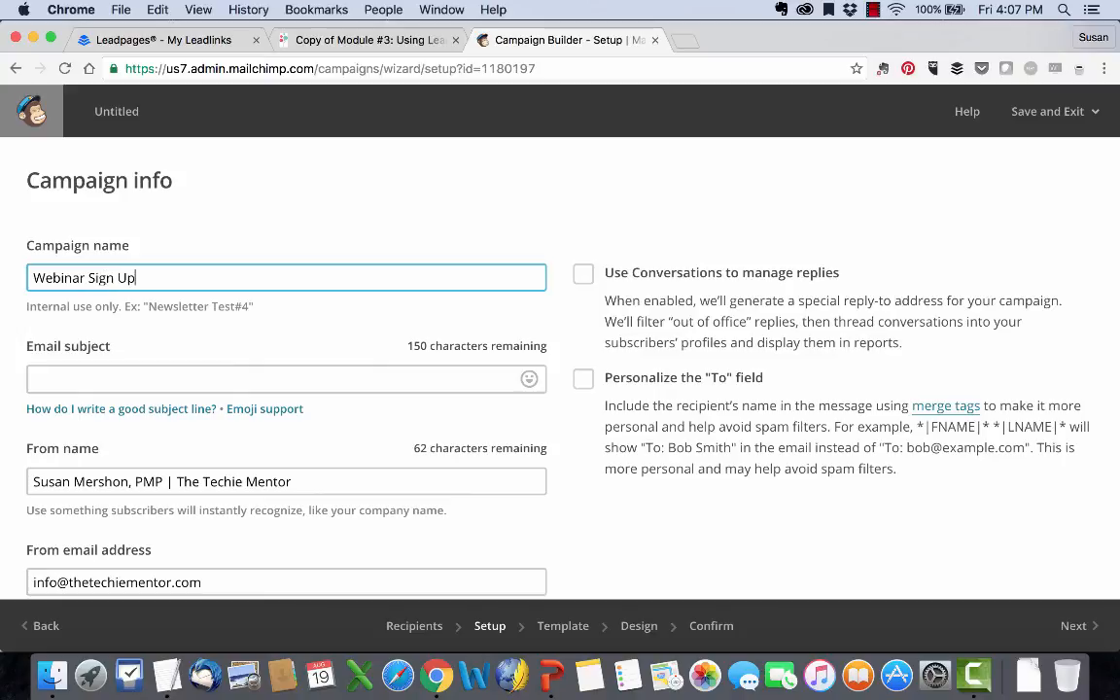
pyautogui.click(295, 377)
pyautogui.write('Thank you')
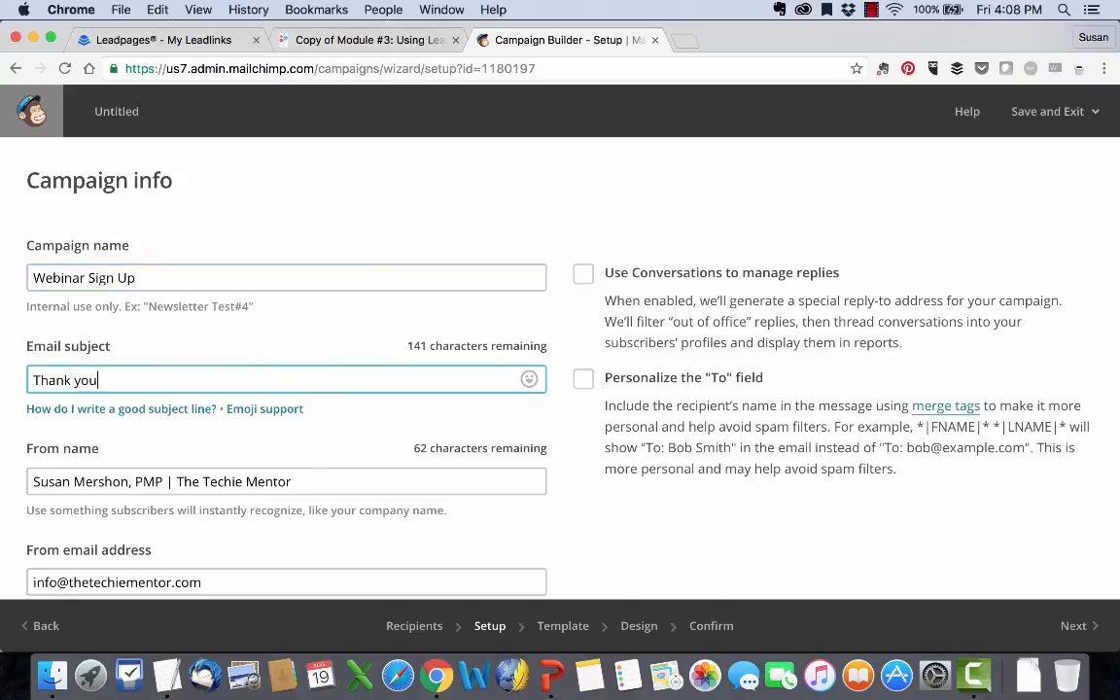
pyautogui.press('BackSpace')
pyautogui.write("We've got a free webinar")
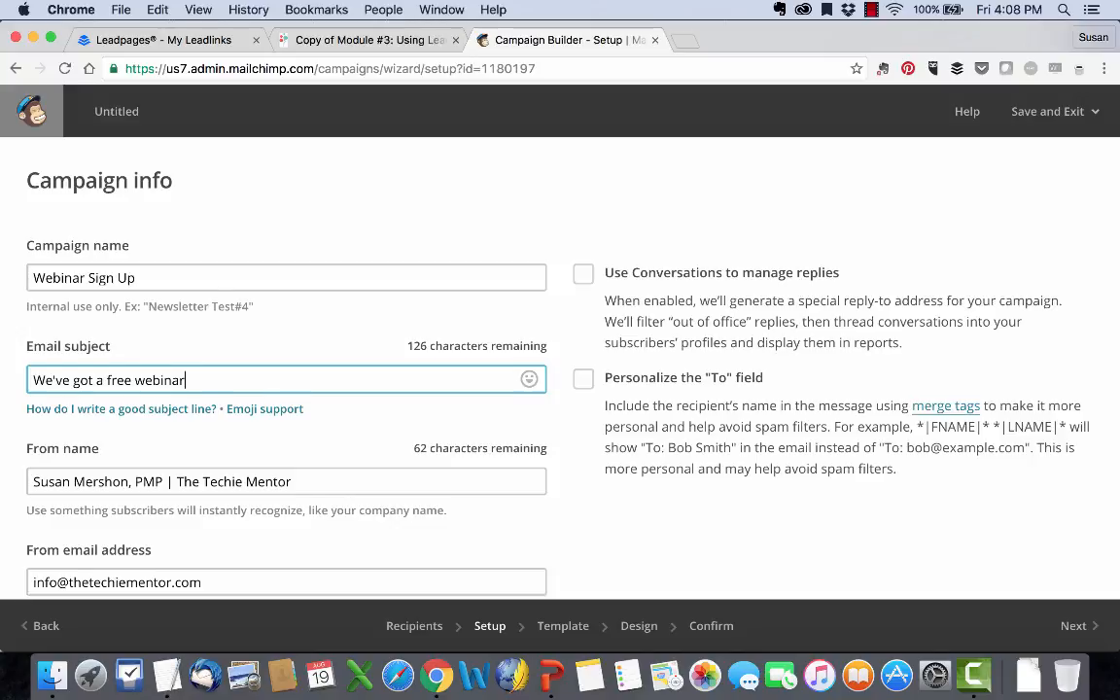
# Step: Continue to the template selection, choose the basic 1 Column template, and dismiss the Inbox Preview announcement
pyautogui.scroll(-5, 589, 366)
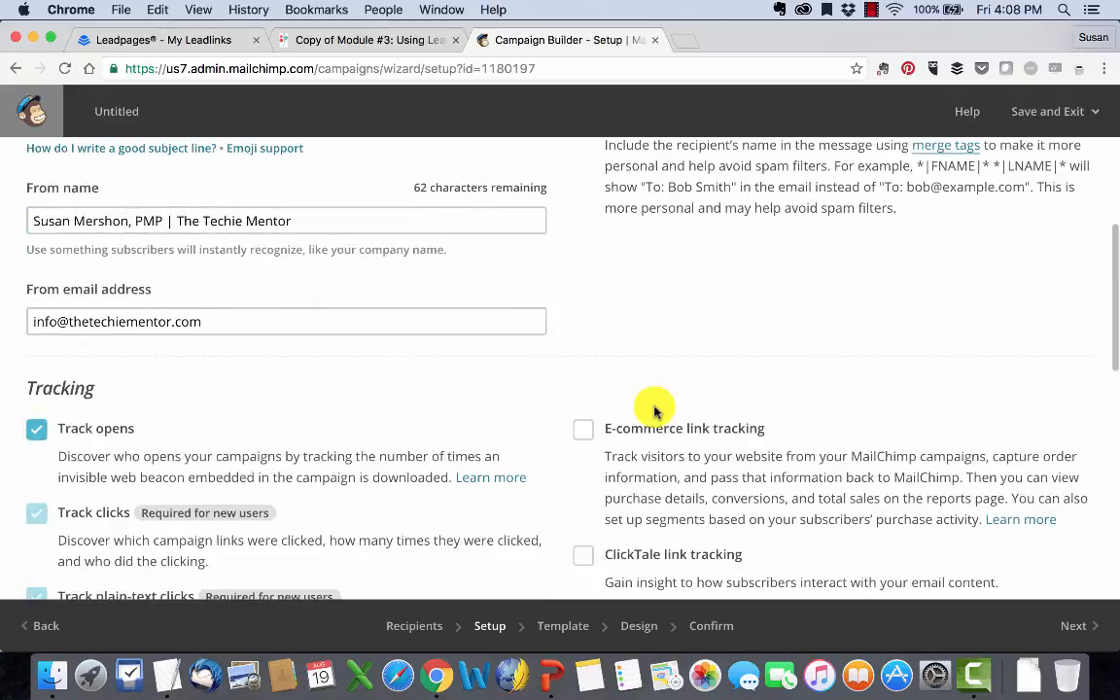
pyautogui.scroll(-15, 654, 407)
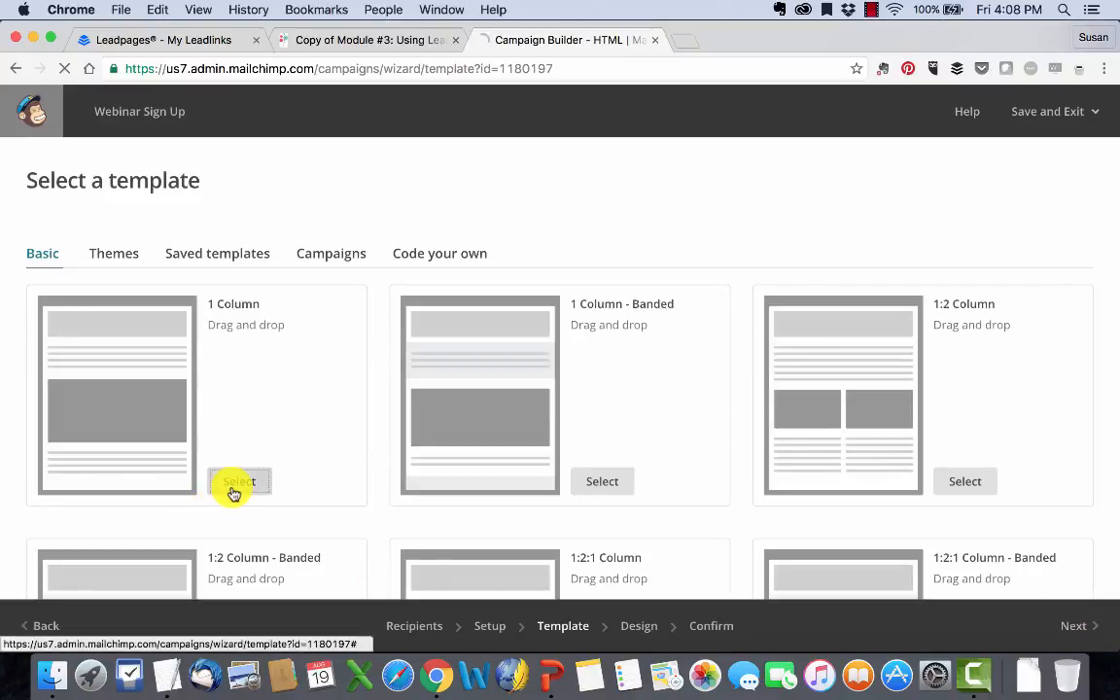
pyautogui.click(233, 486)
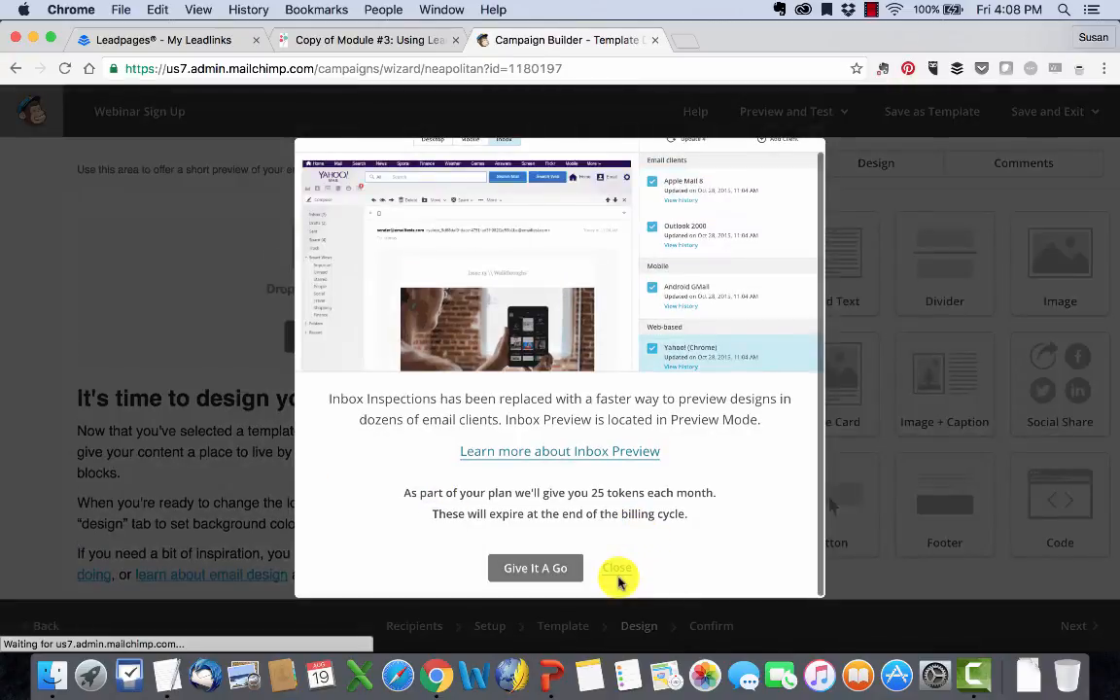
pyautogui.click(617, 575)
# Step: Add the line "Click here to register." below the first paragraph of the email's main text block
pyautogui.scroll(-5, 617, 569)
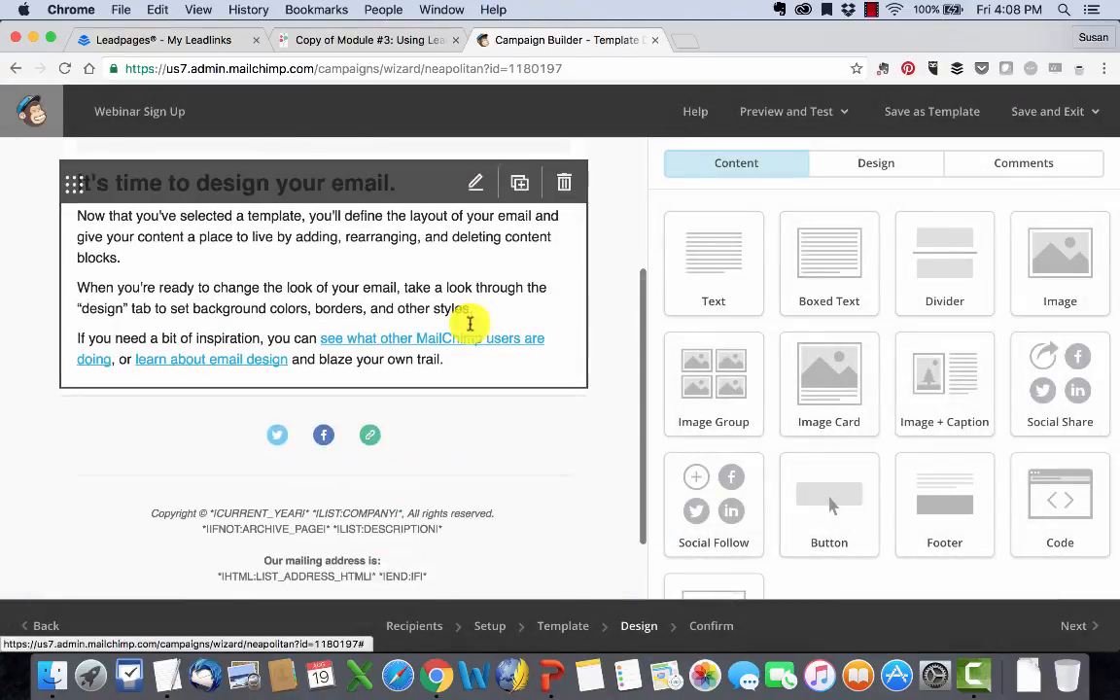
pyautogui.click(180, 245)
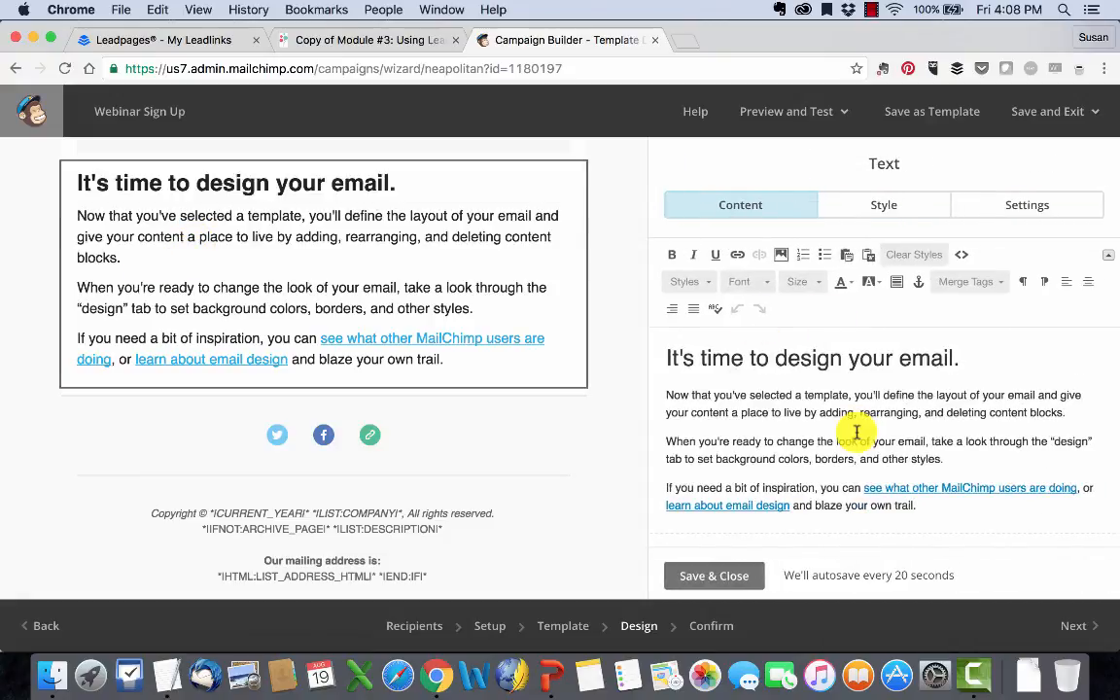
pyautogui.click(1066, 412)
pyautogui.press('Return')
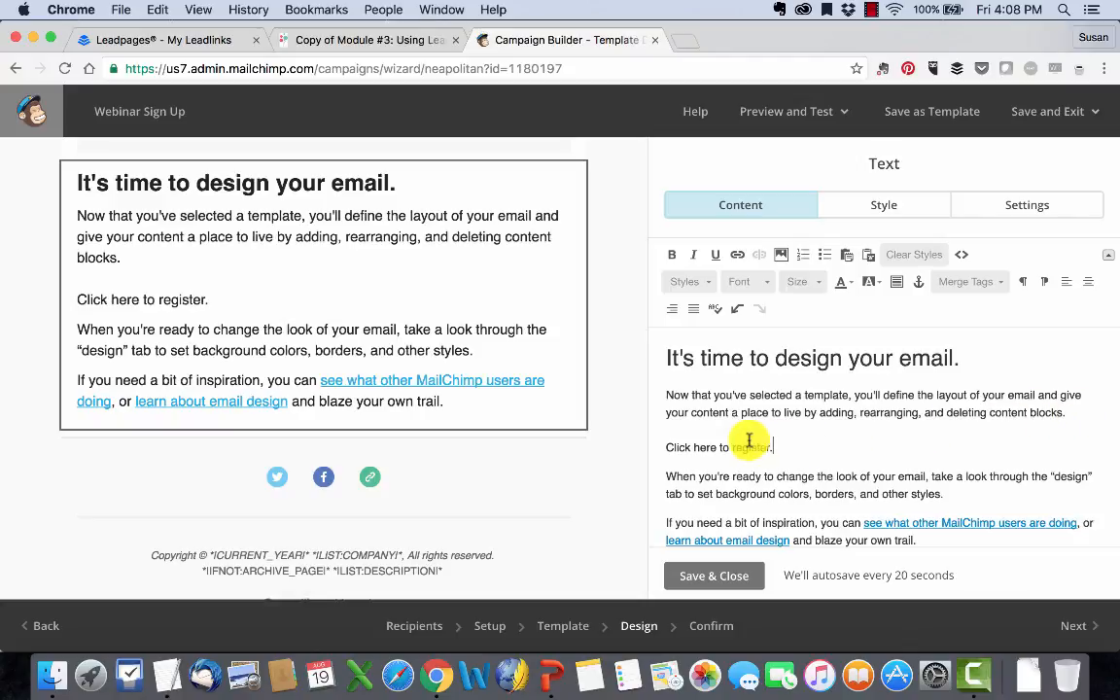
# Step: Link the "Click here to register." text to the copied Leadlink URL as a web address and save the text block
pyautogui.moveTo(665, 448); pyautogui.dragTo(773, 448)
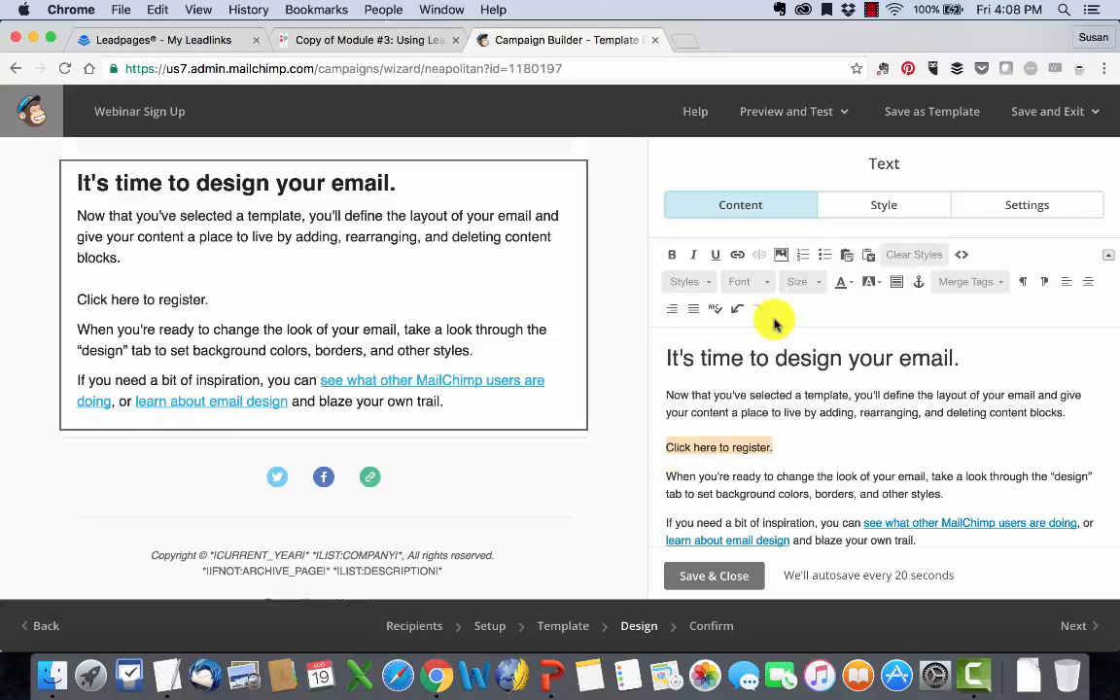
pyautogui.click(737, 254)
pyautogui.press('super+v')
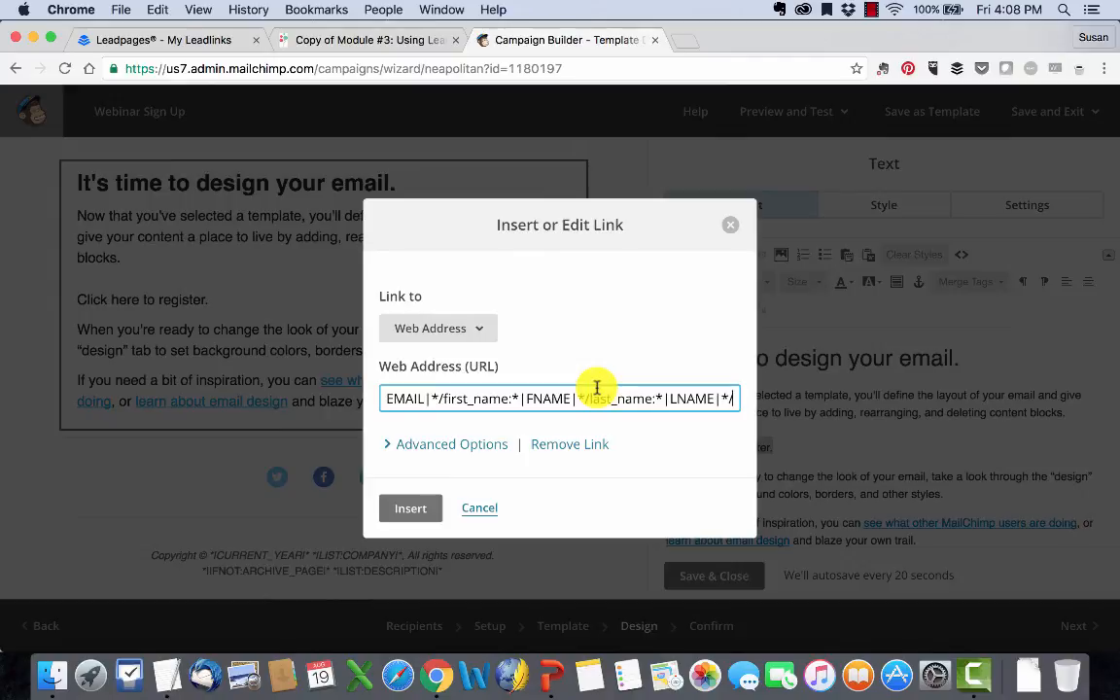
pyautogui.click(460, 331)
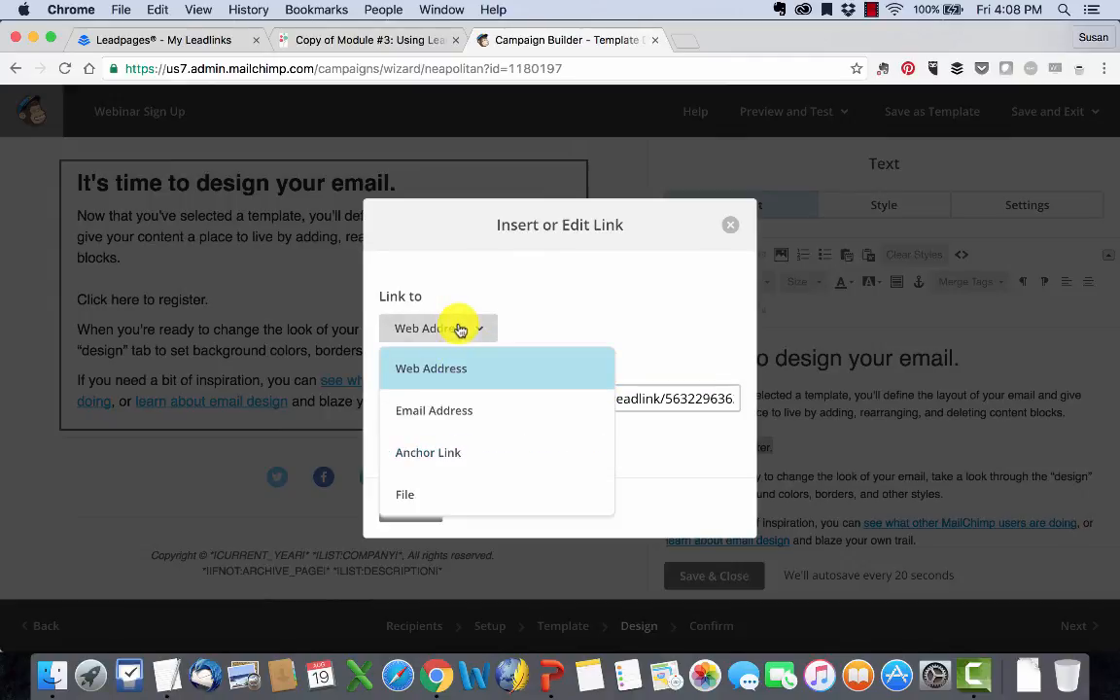
pyautogui.click(443, 368)
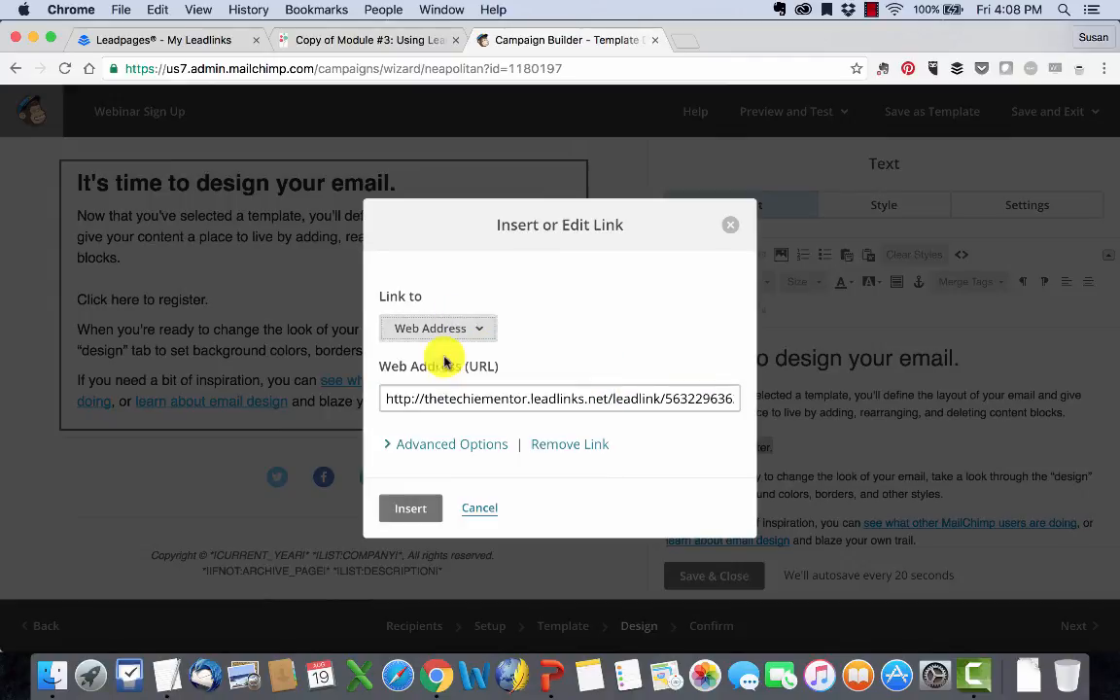
pyautogui.click(410, 507)
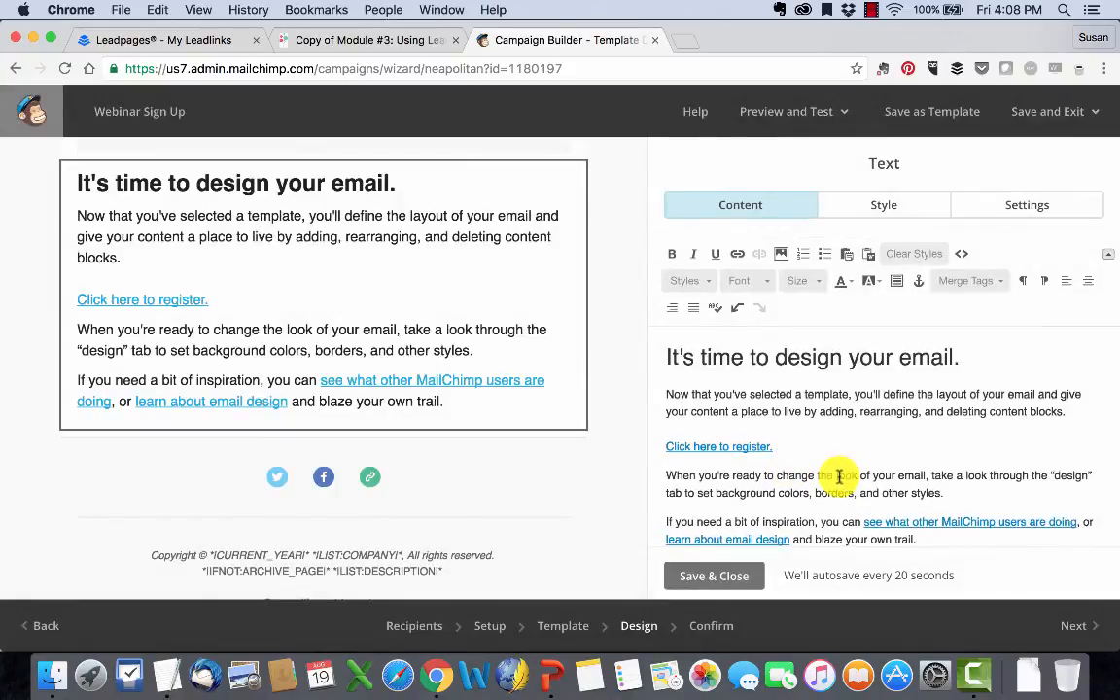
pyautogui.click(721, 577)
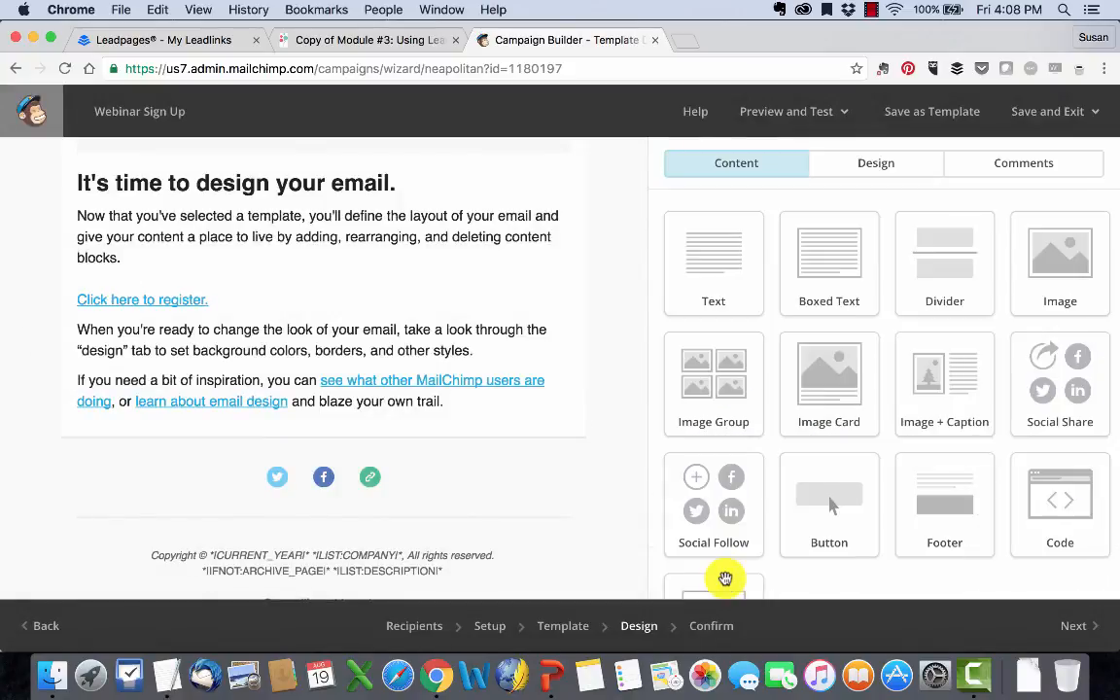
# Step: Save the campaign and exit to the MailChimp dashboard
pyautogui.scroll(-3, 758, 580)
pyautogui.click(1047, 110)
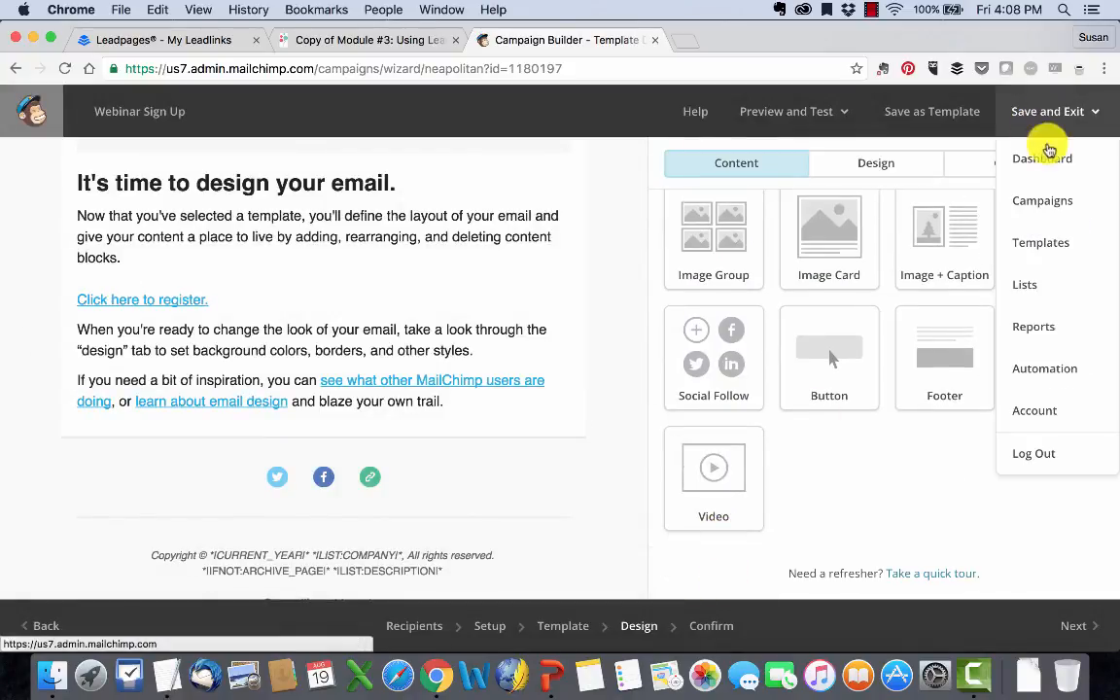
pyautogui.click(1049, 155)
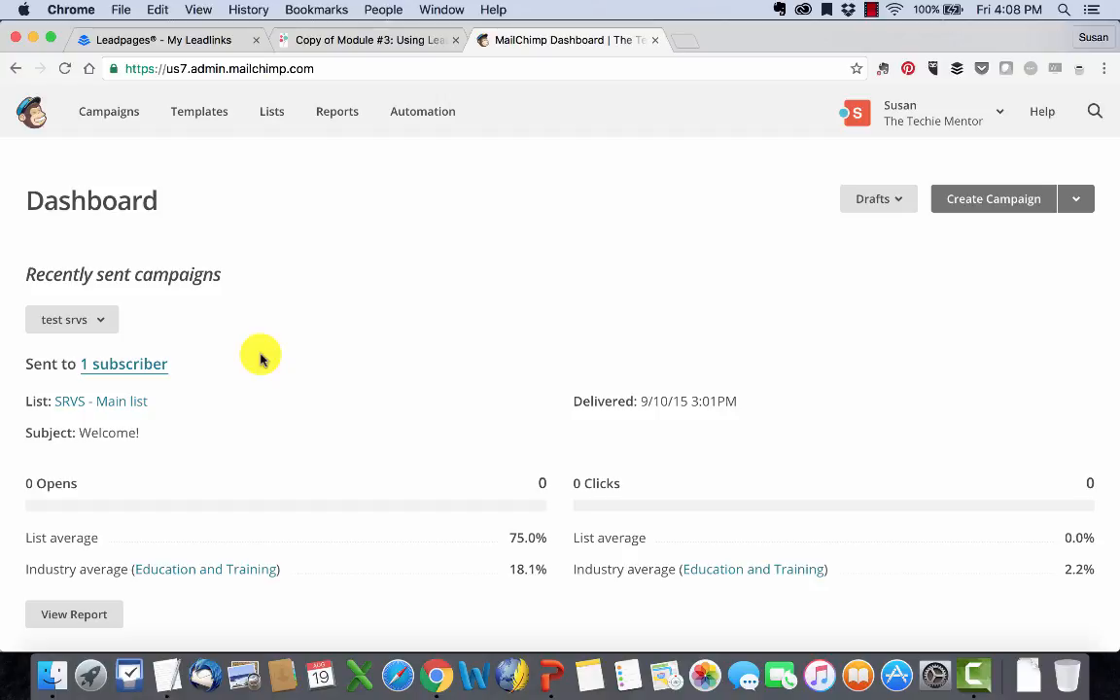
# Step: Switch to Leadpages, save the Free Webinar Training Leadlink, and close its editor
pyautogui.click(156, 38)
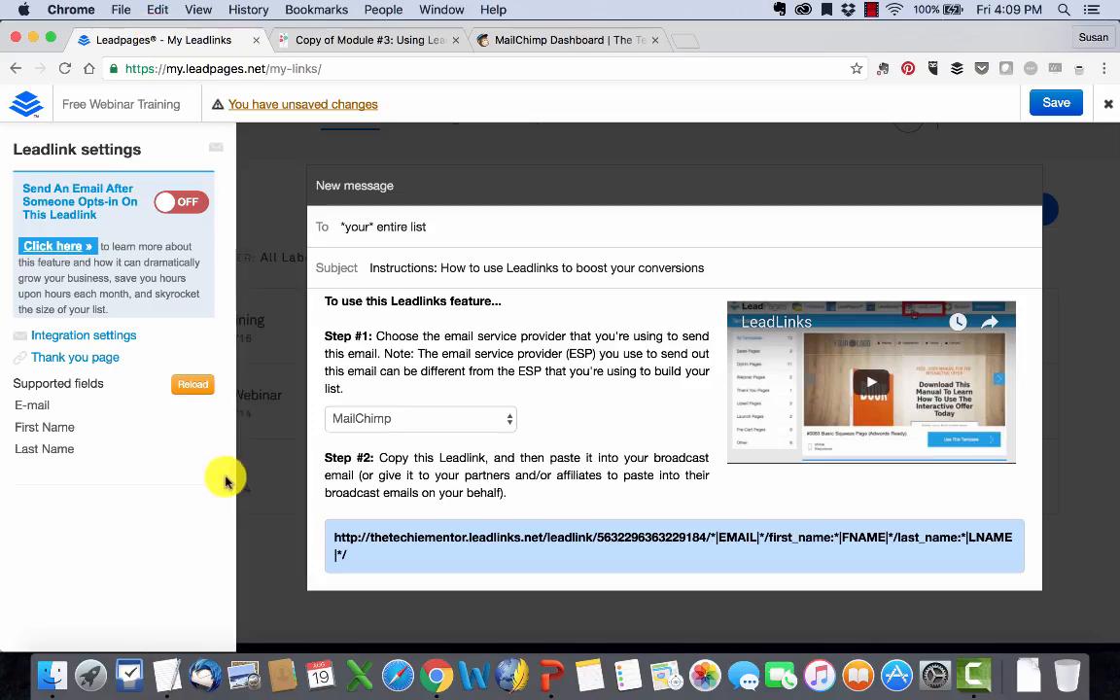
pyautogui.click(1065, 105)
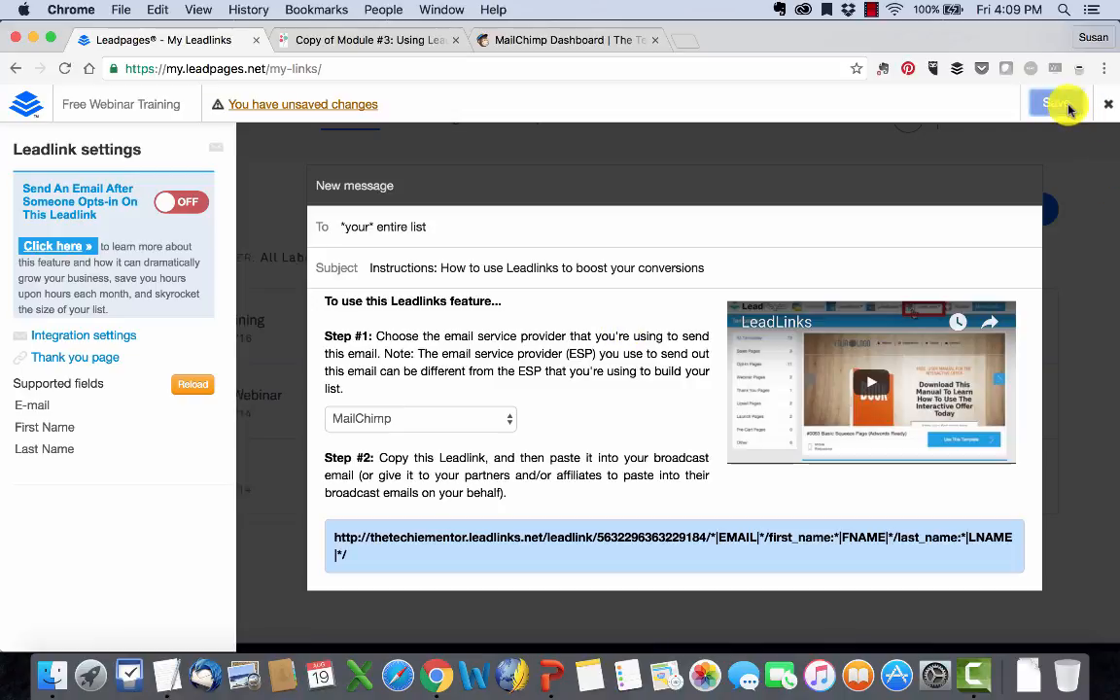
pyautogui.click(1109, 107)
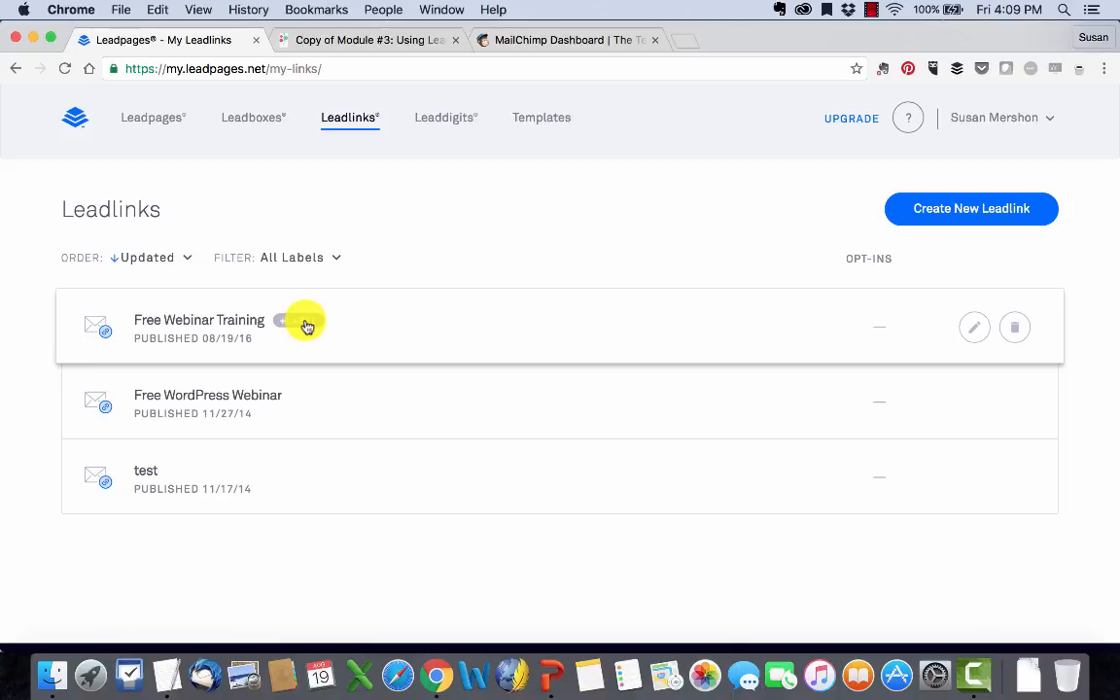
pyautogui.scroll(-2, 599, 356)
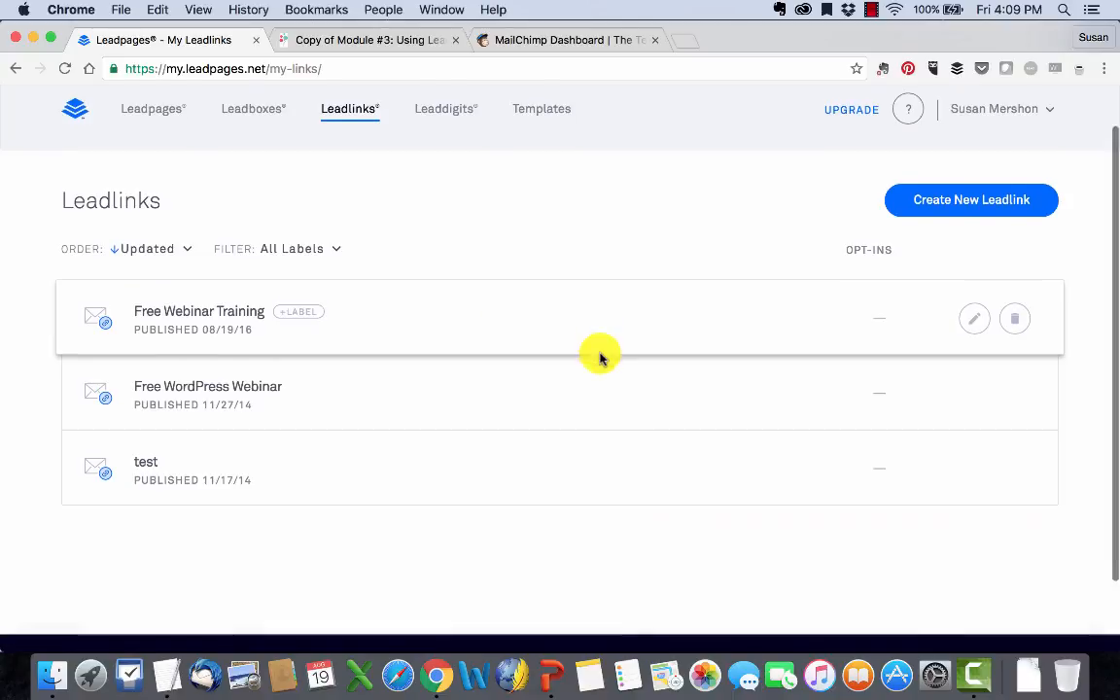
pyautogui.scroll(3, 600, 356)
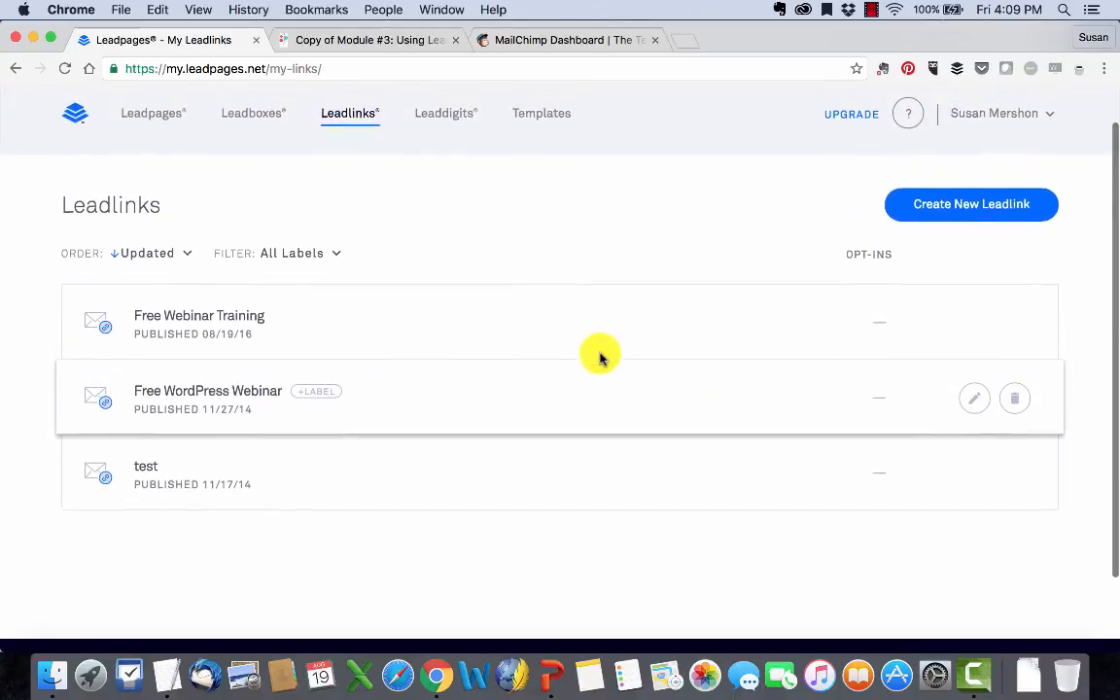
# Step: Switch to the PowerPoint slideshow and advance to the Homework slide
pyautogui.click(545, 678)
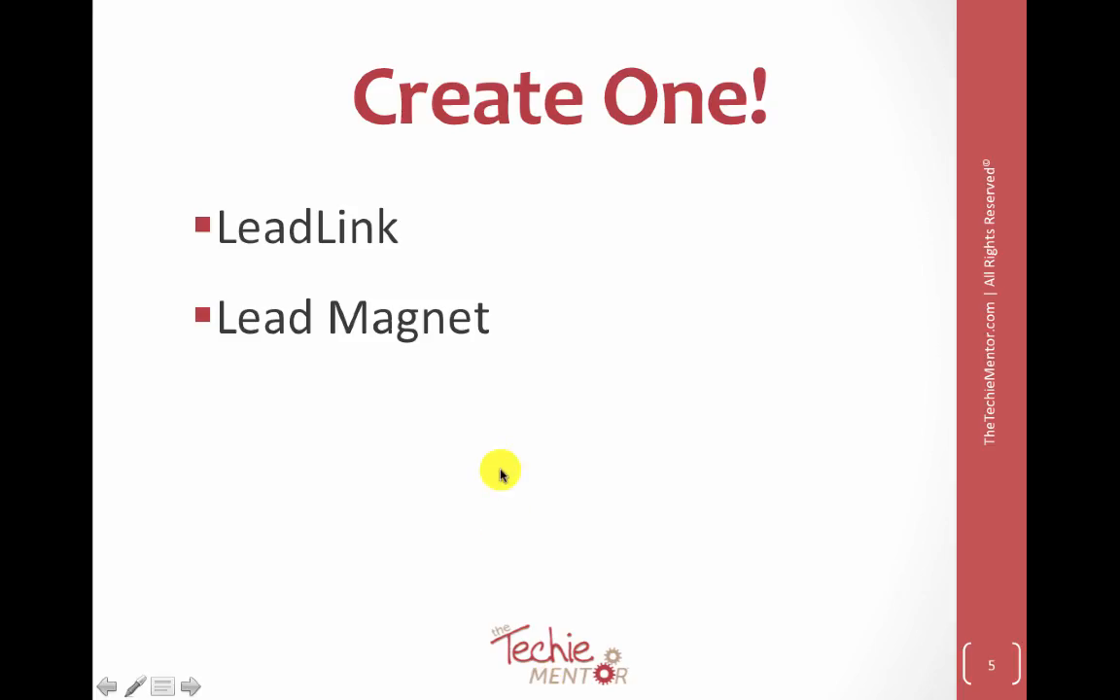
pyautogui.press('Right')
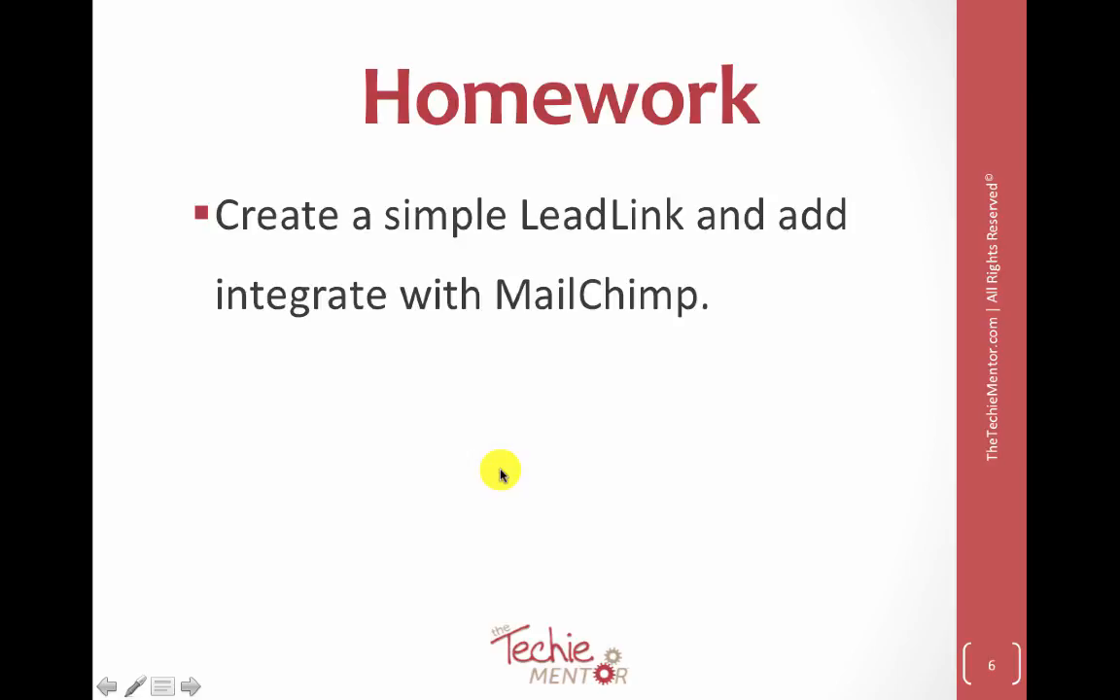